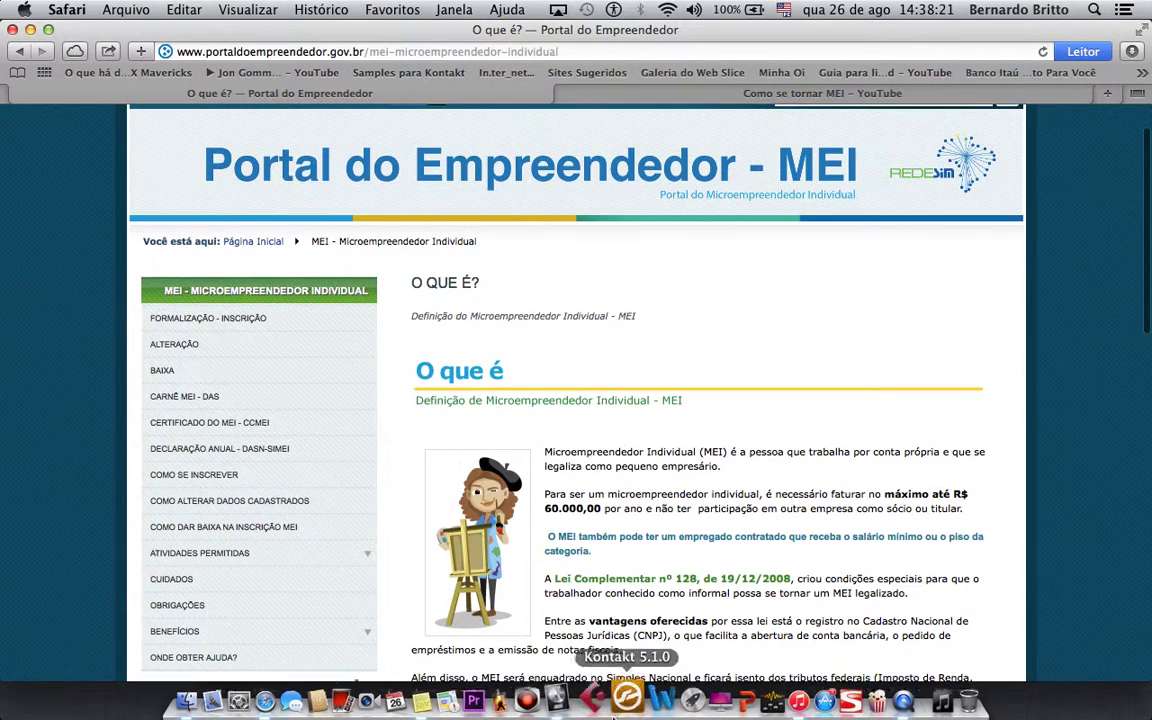
- Go from the Como se inscrever page to the Quero me formalizar MEI registration
click(212, 483)
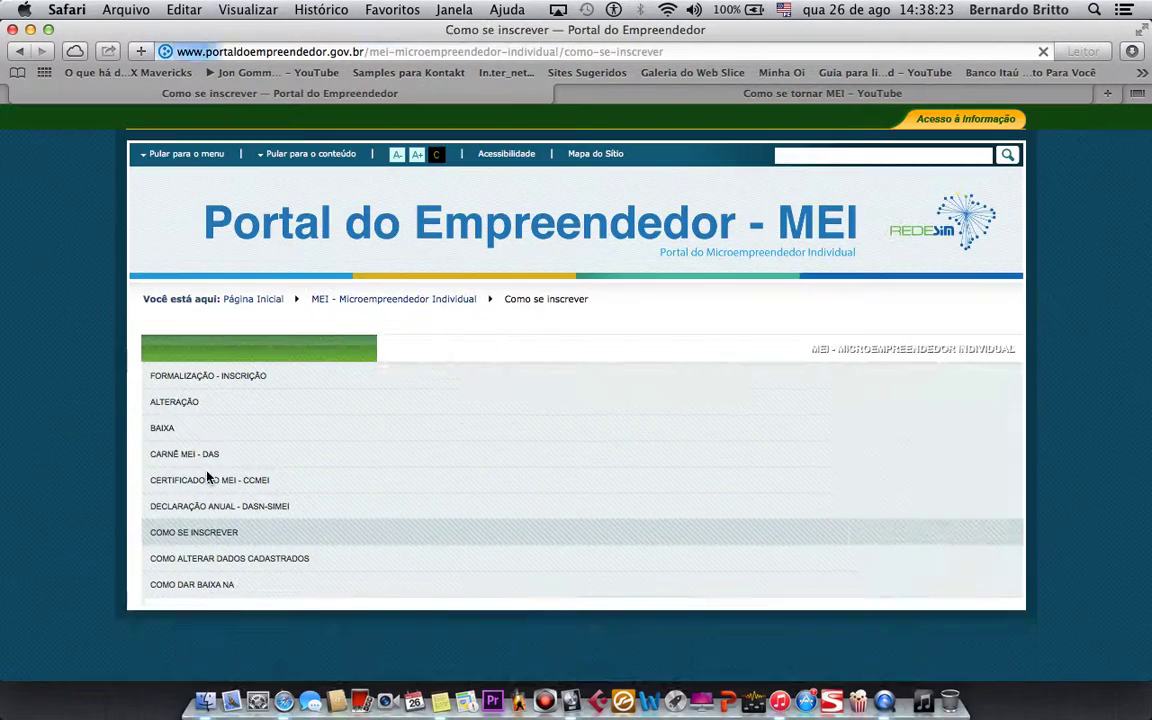
scroll(648, 503, down, 3)
click(684, 413)
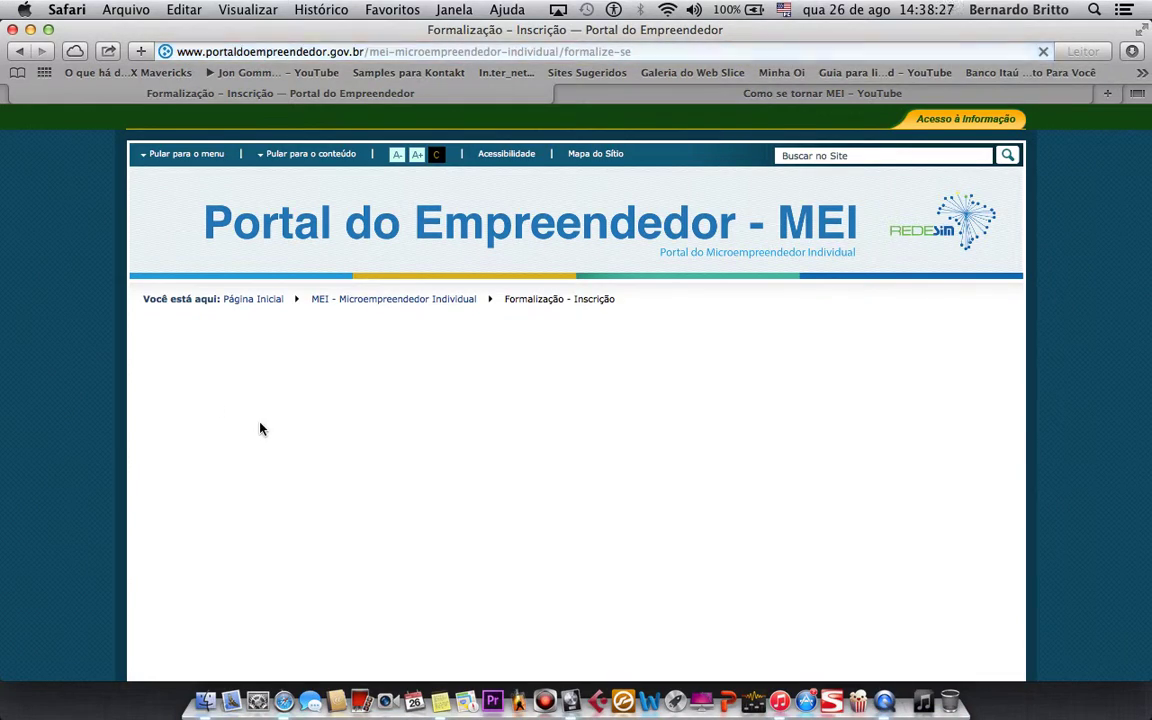
- Enter the CPF and date of birth on the access form and submit them with Prosseguir
click(260, 429)
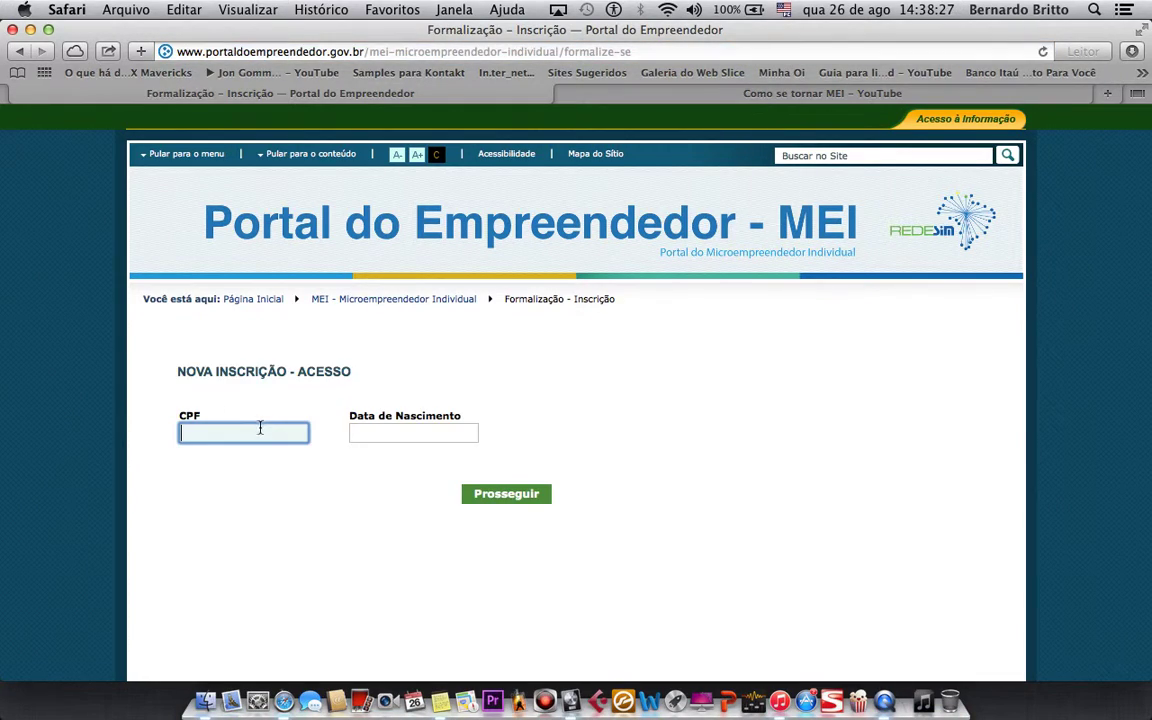
key(Tab)
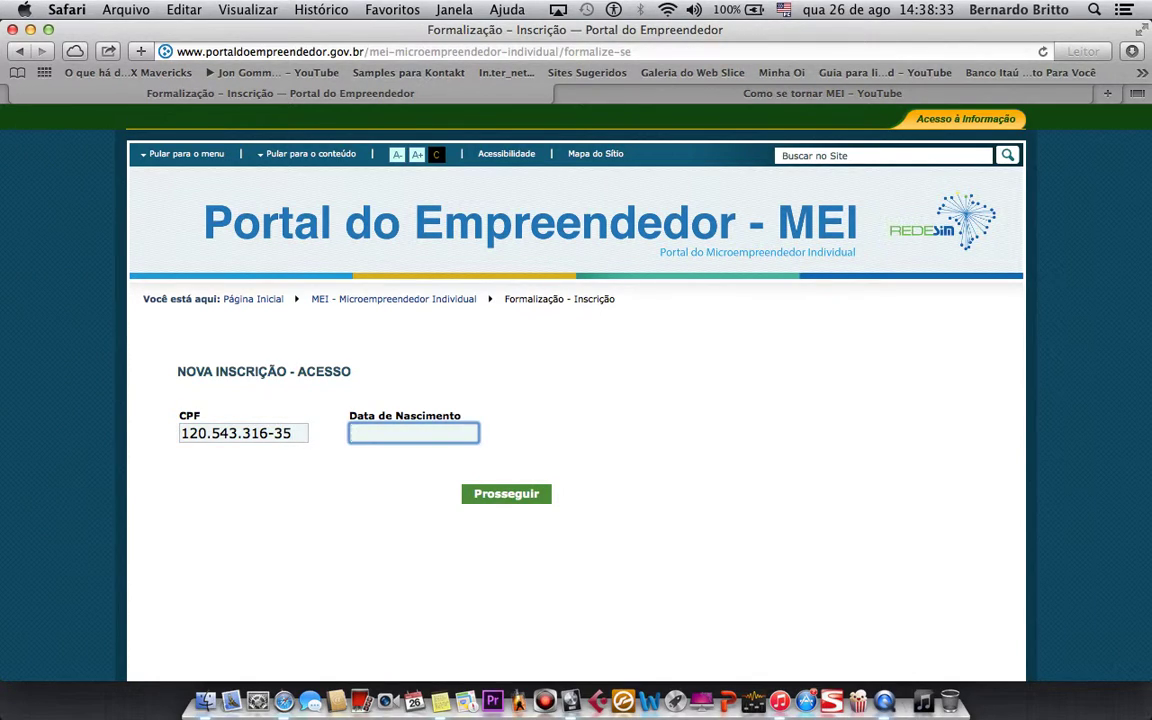
key(Tab)
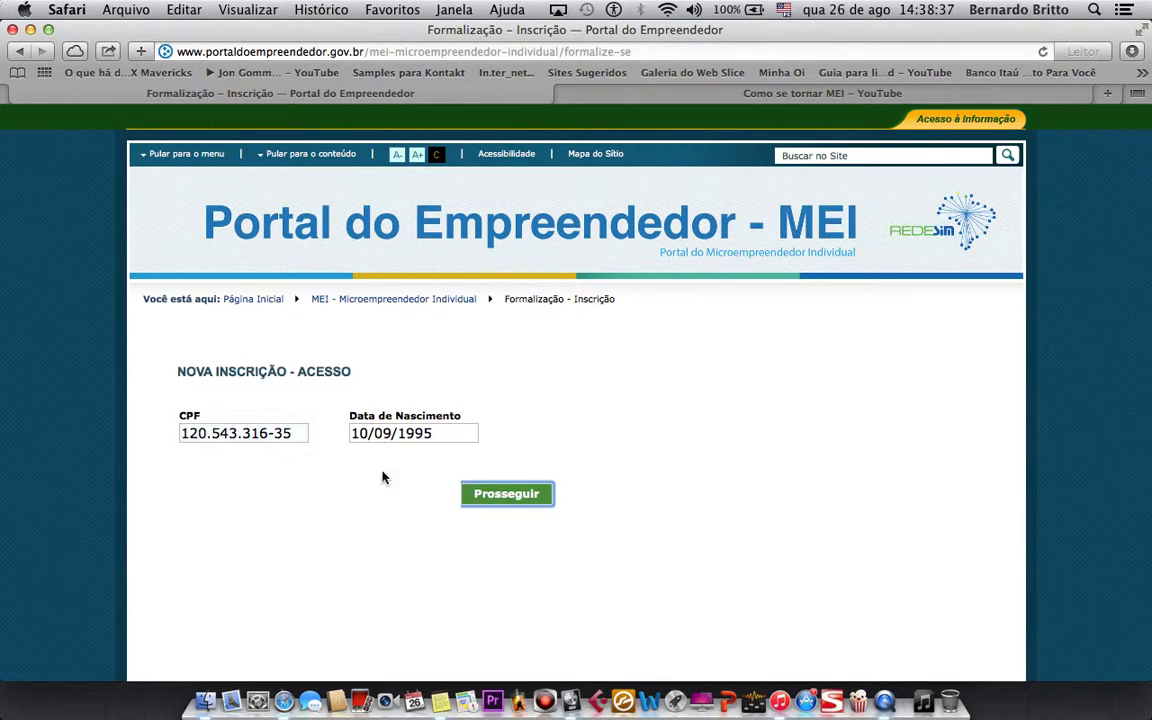
click(522, 495)
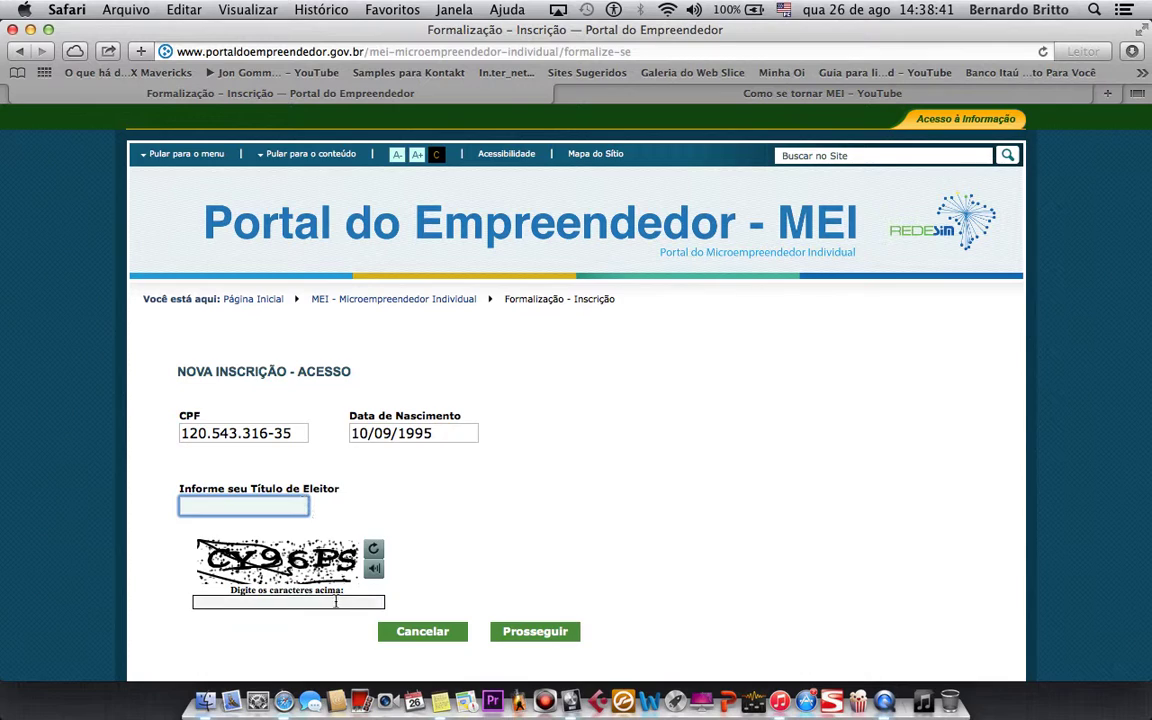
- Start copying the voter registration number from Notes into the Título de Eleitor field
click(441, 700)
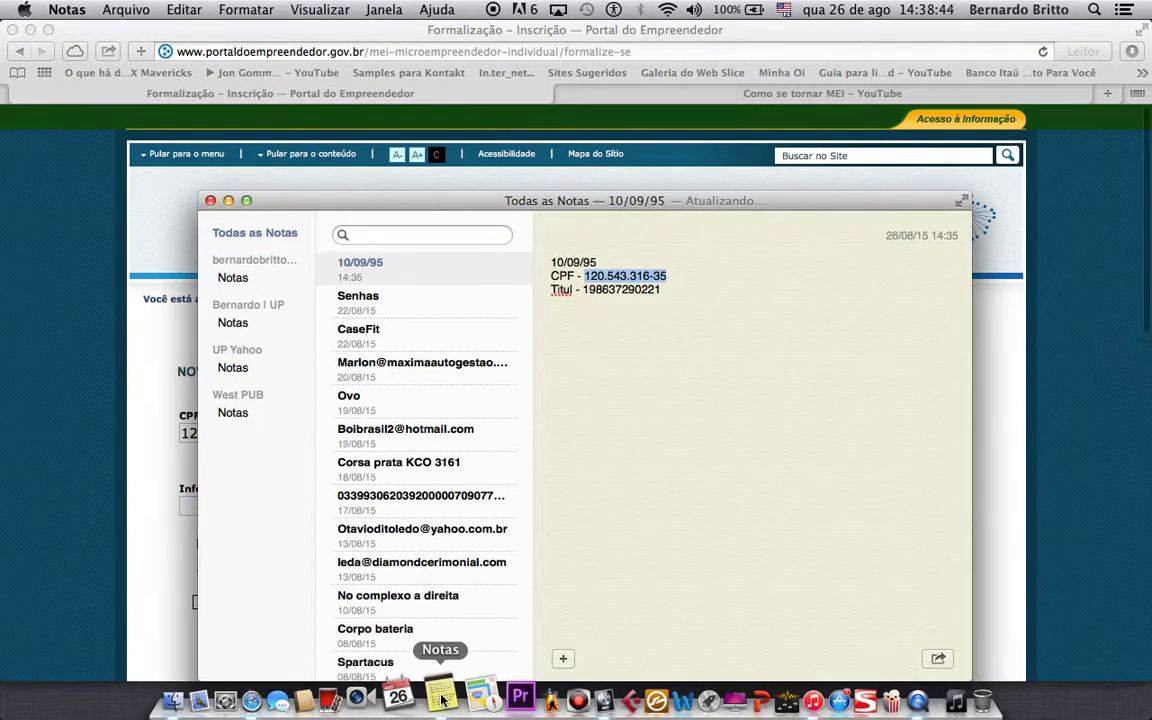
click(172, 462)
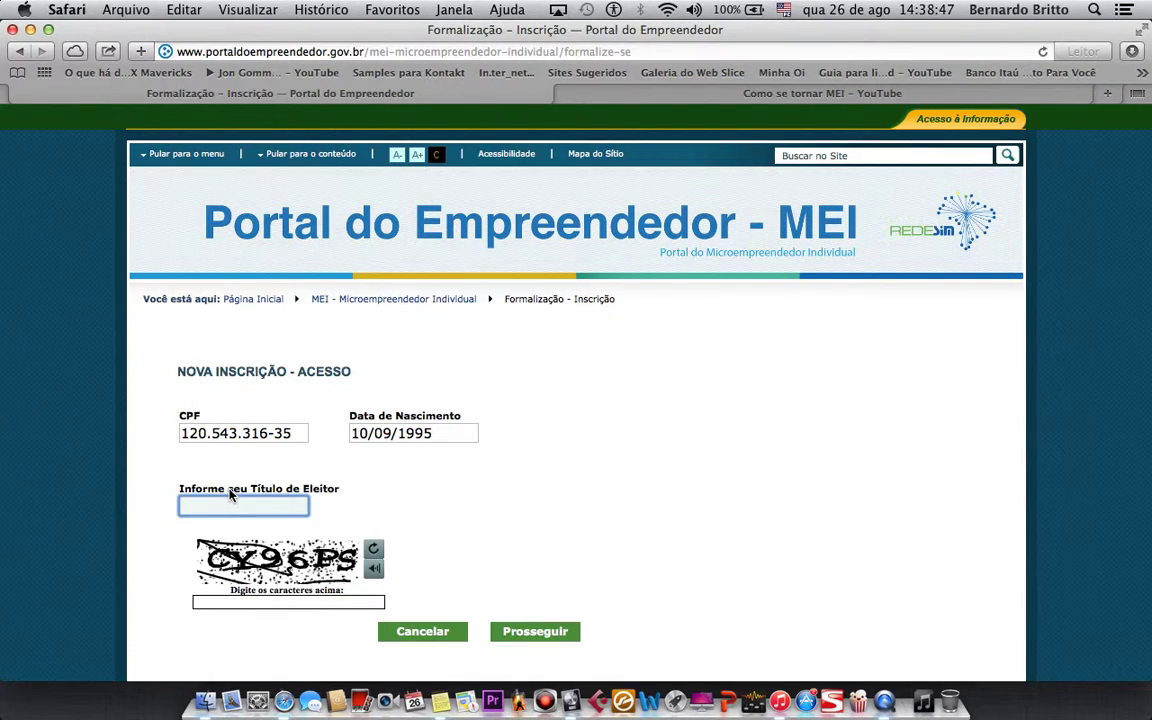
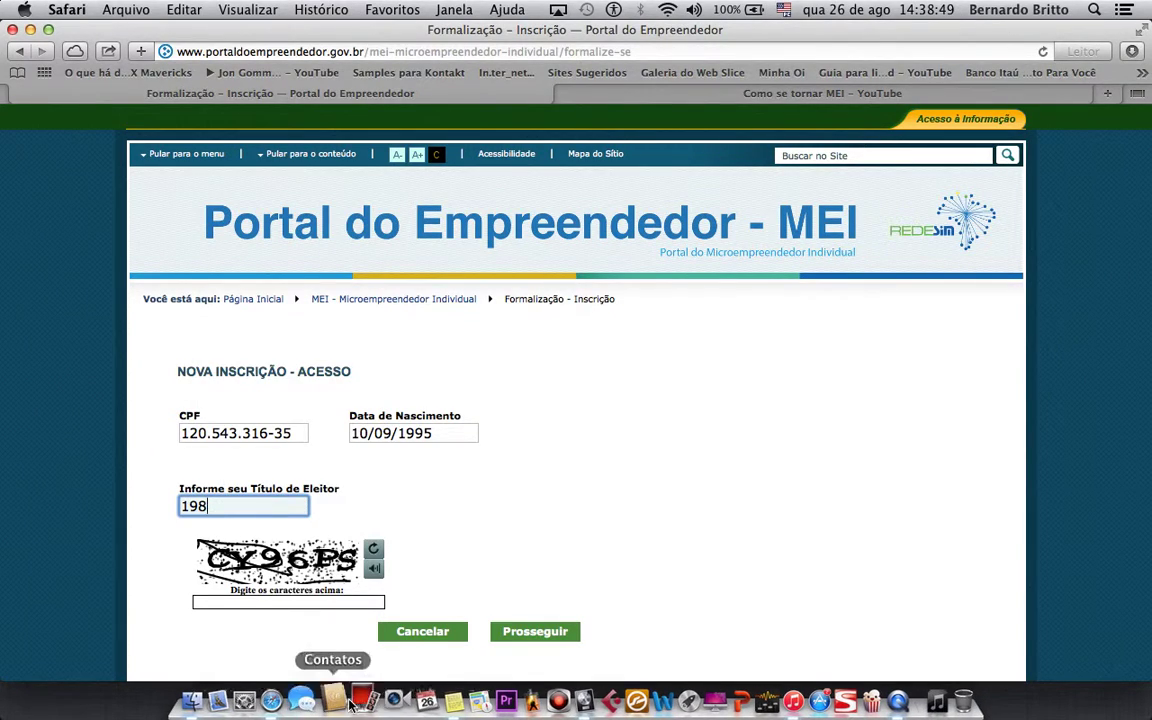
click(441, 700)
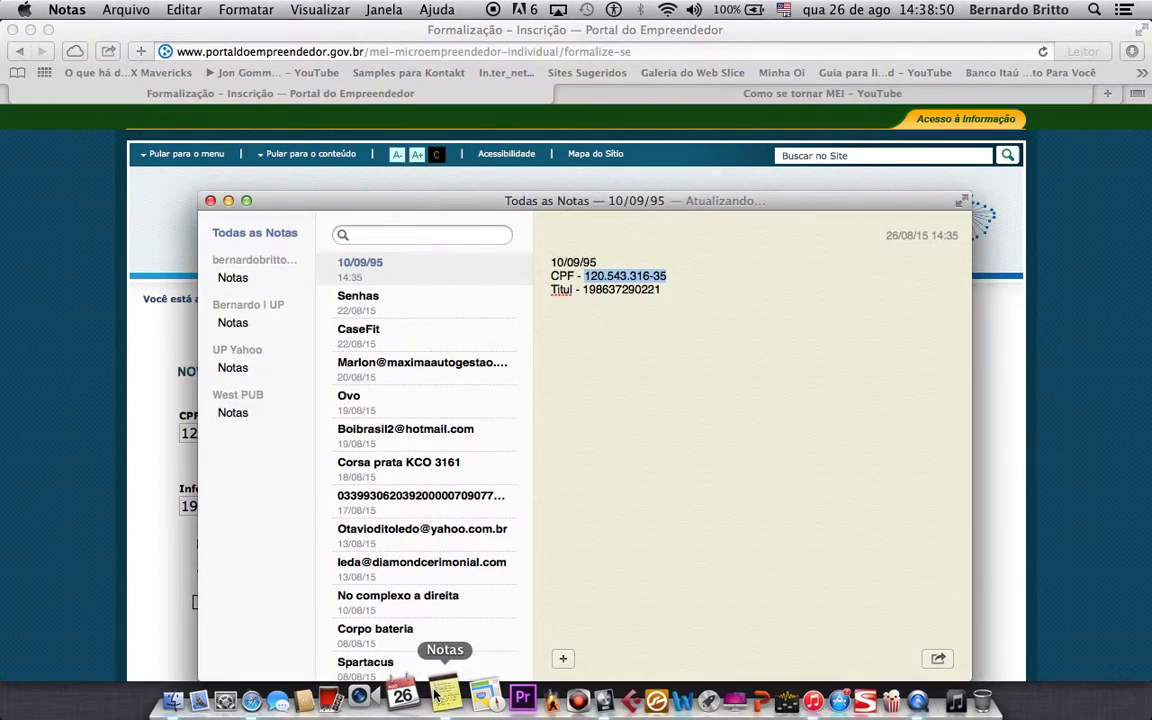
click(84, 377)
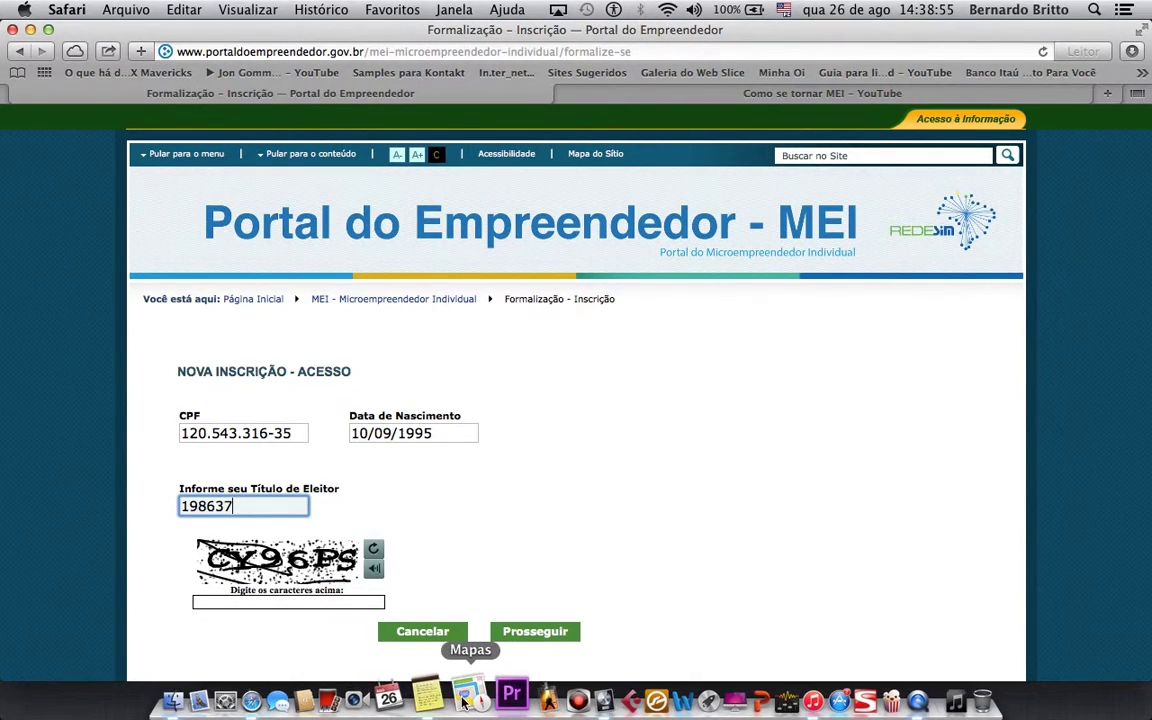
- Finish the voter registration number from Notes and type the captcha characters
click(441, 700)
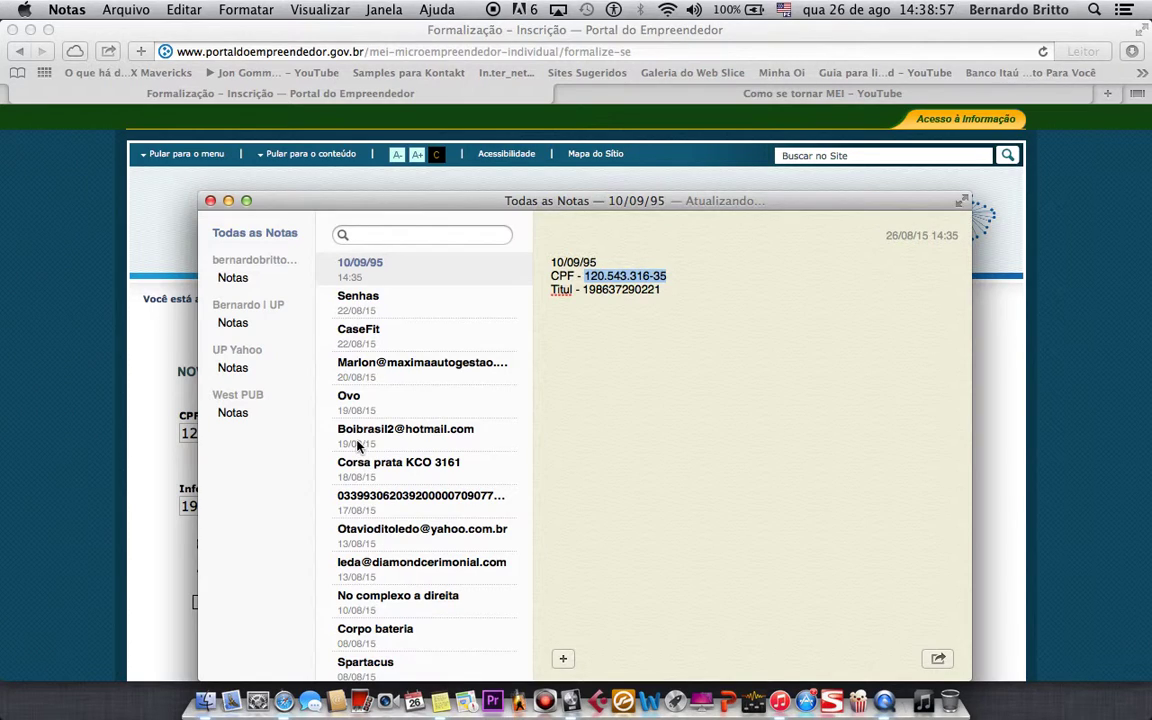
click(104, 444)
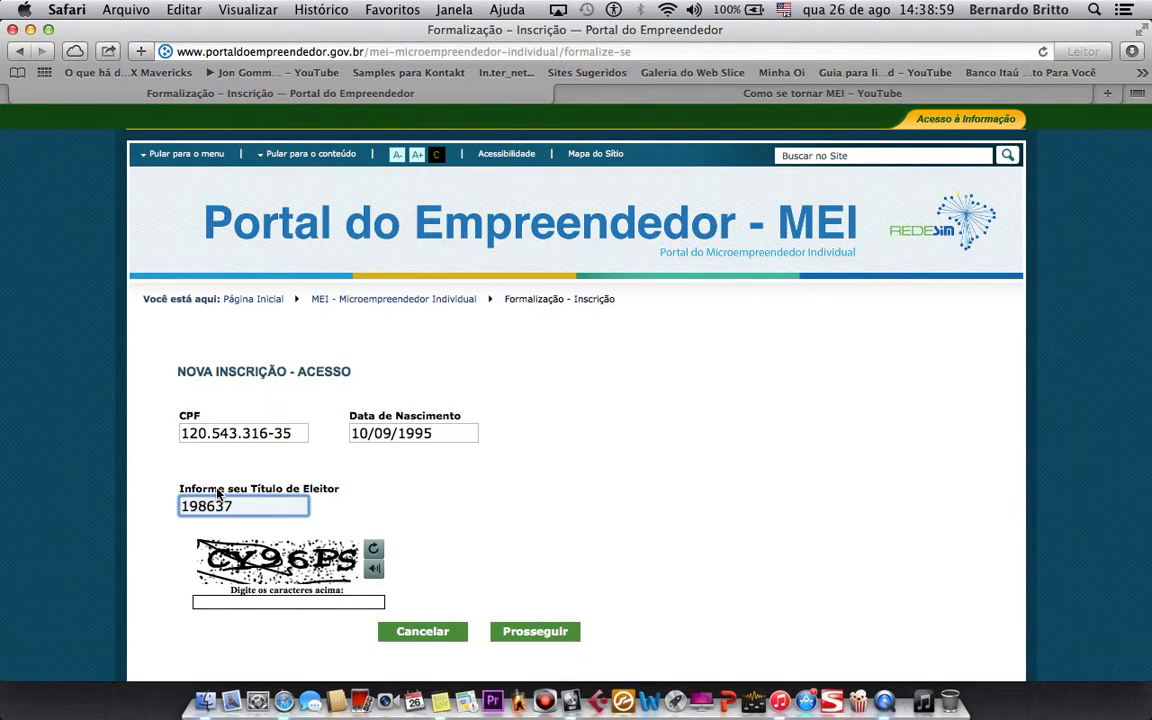
click(441, 700)
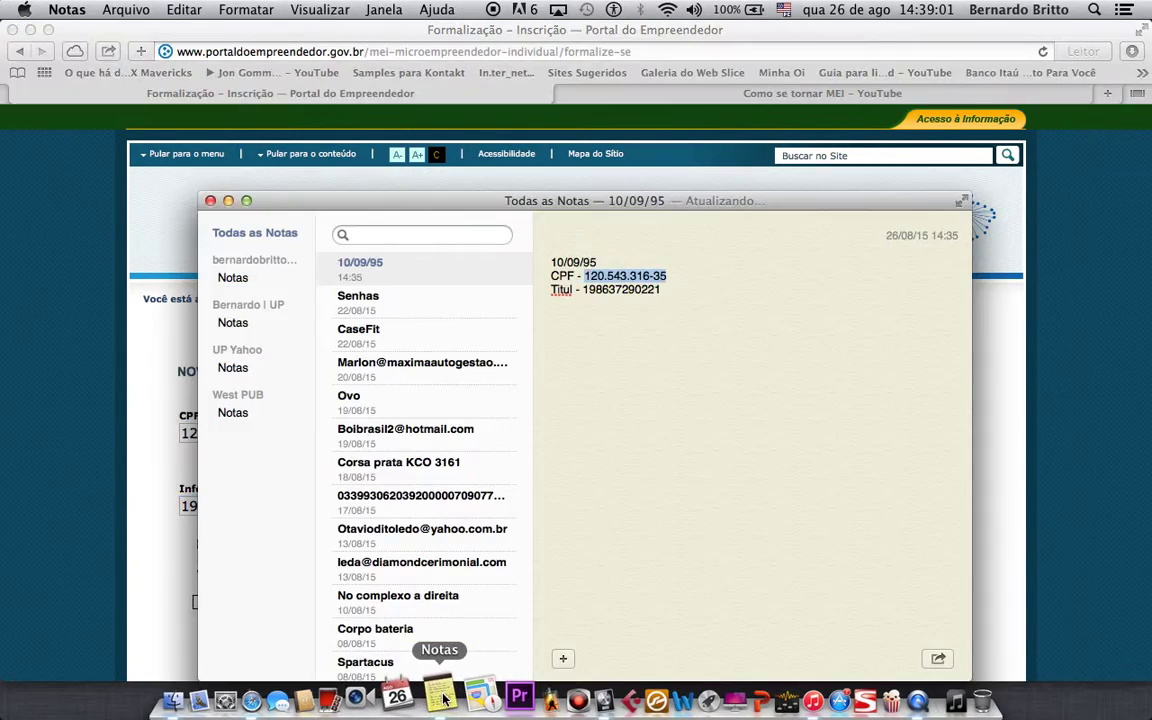
click(186, 343)
key(Tab)
text(C)
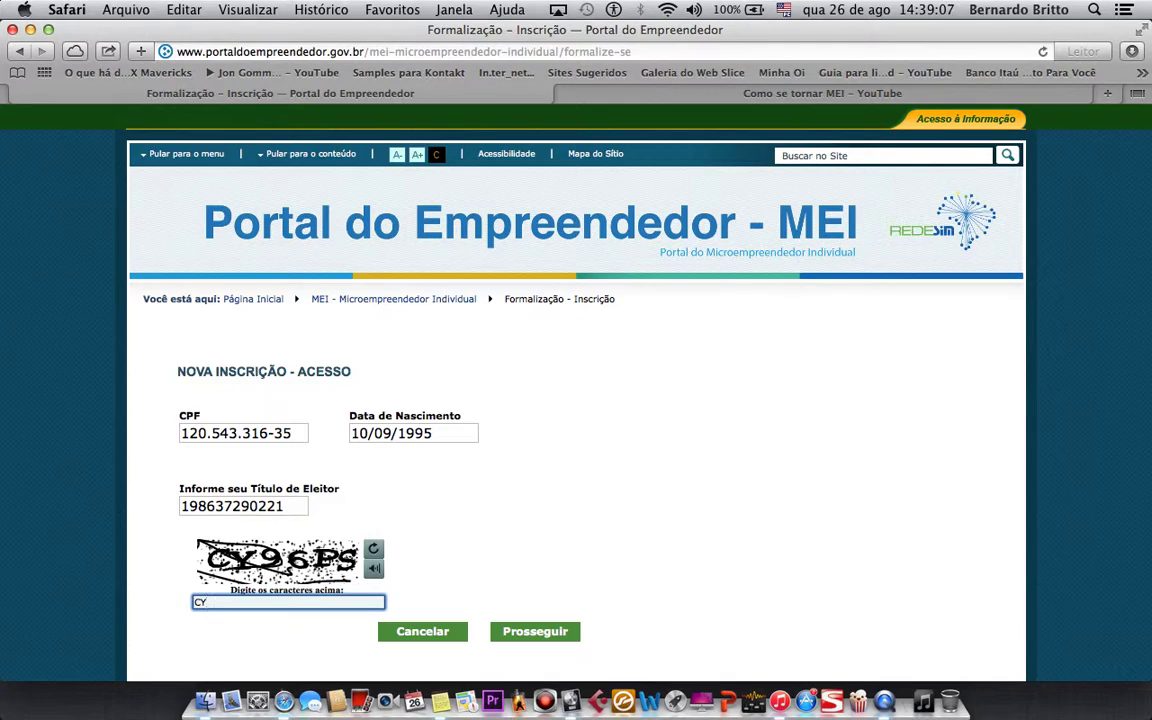
text(Y96\\\\\)
- Submit the access step to open the Nova Inscrição form
click(530, 631)
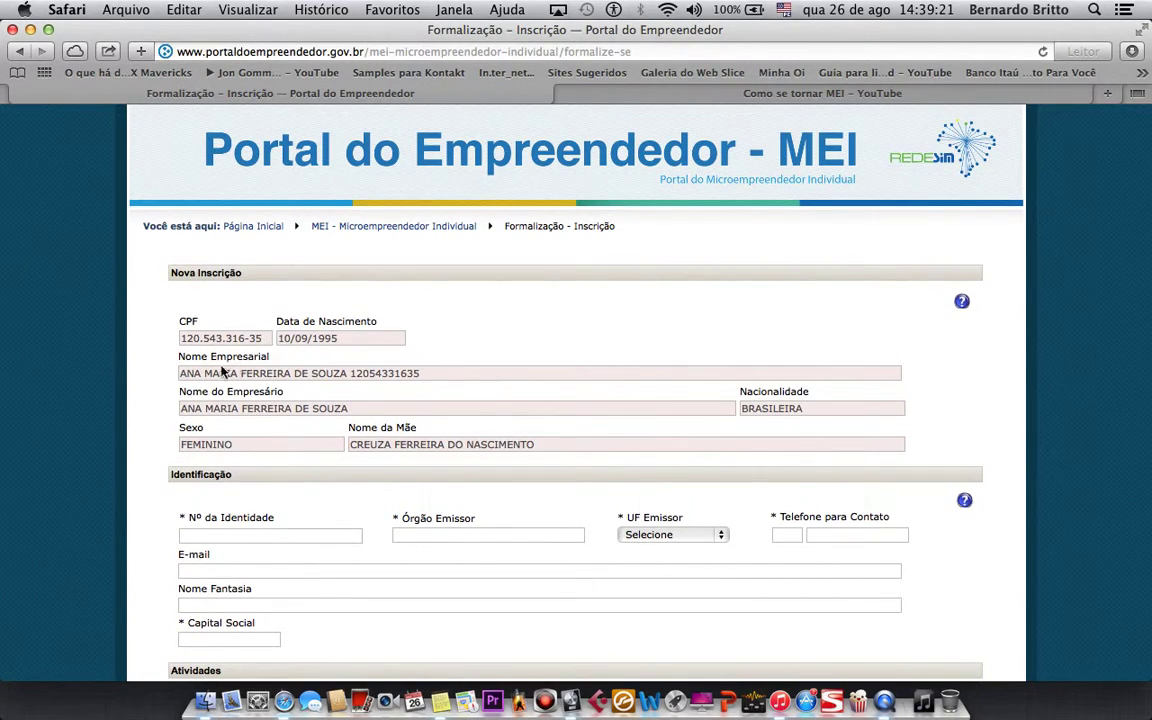
scroll(468, 463, down, 2)
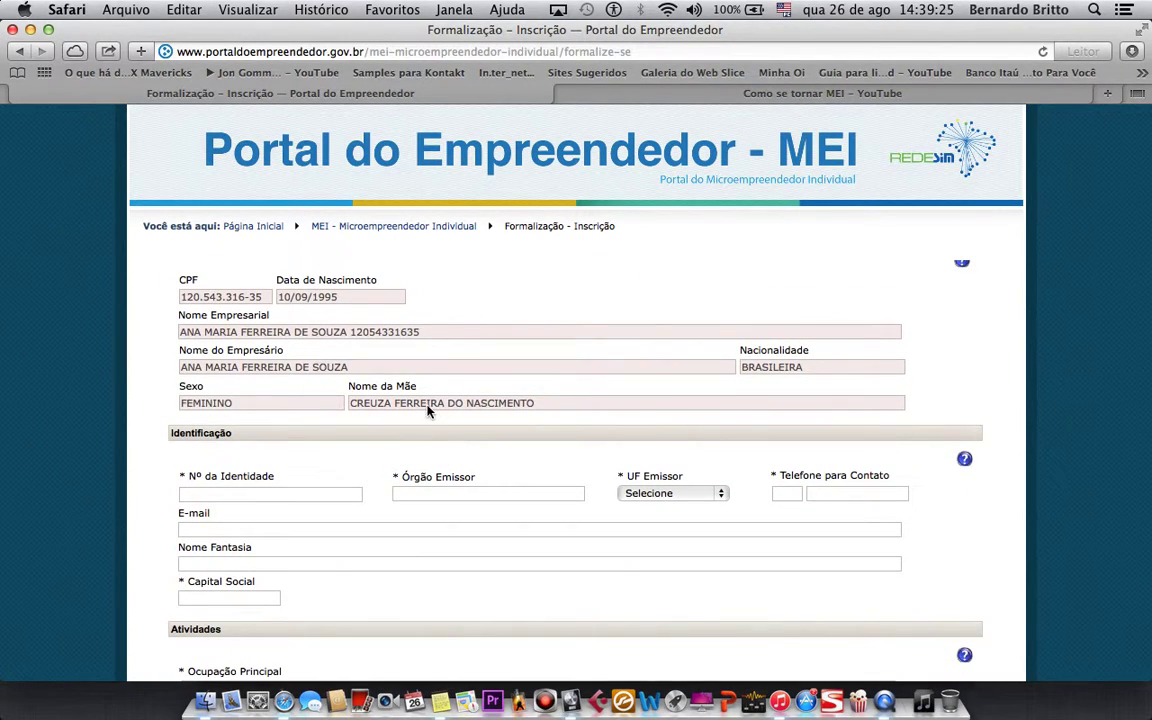
scroll(427, 406, down, 5)
- Pass through Identidade, Órgão Emissor, UF Emissor, E-mail, Nome Fantasia and Capital Social, leaving them blank
click(278, 392)
text(jjnjnjjnjnj)
key(BackSpace)
key(BackSpace)
key(BackSpace)
key(BackSpace)
key(BackSpace)
key(BackSpace)
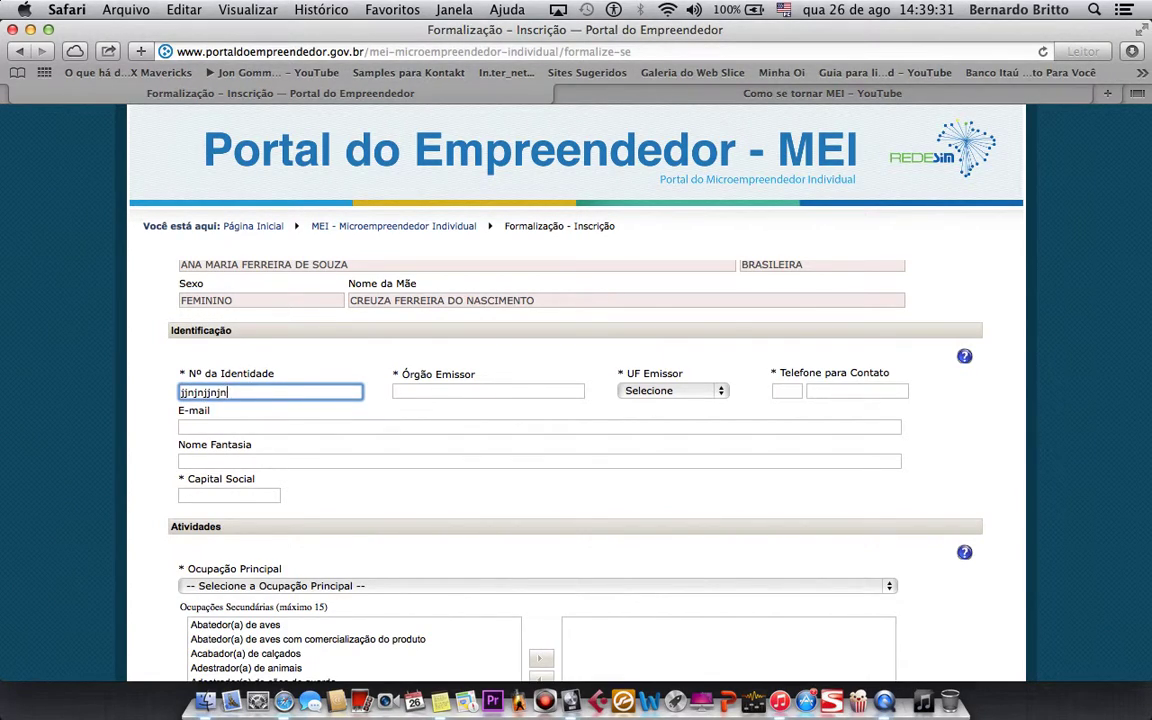
click(501, 389)
click(693, 382)
click(693, 388)
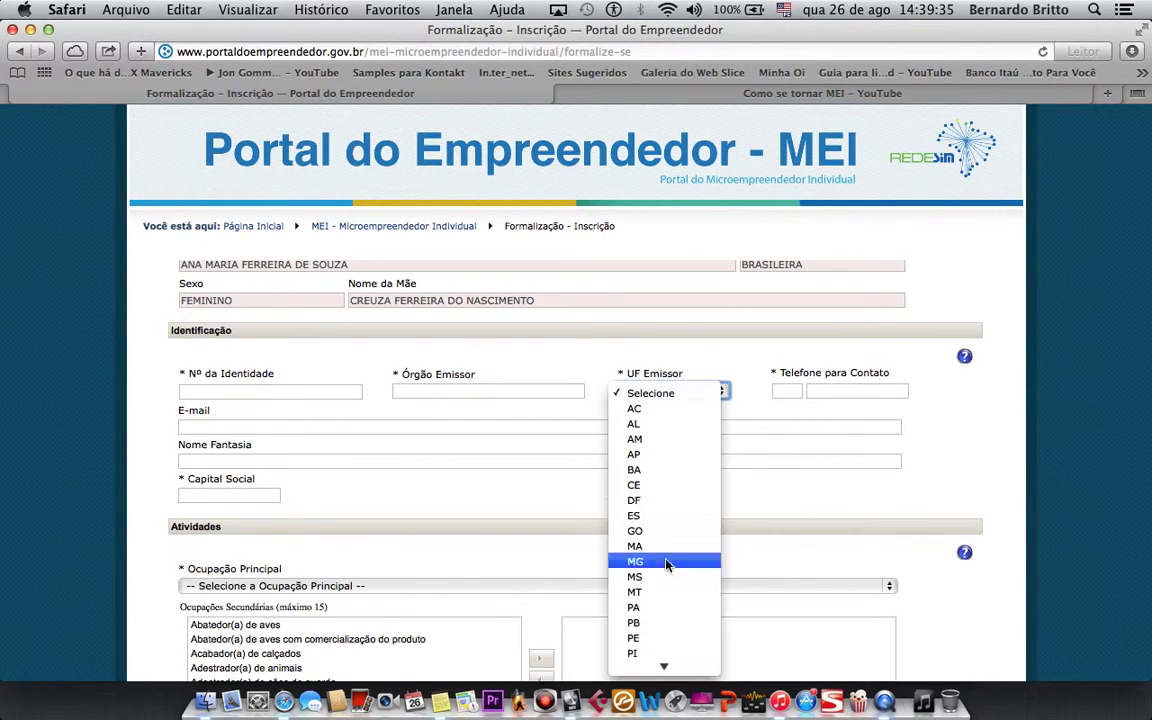
click(419, 424)
click(344, 427)
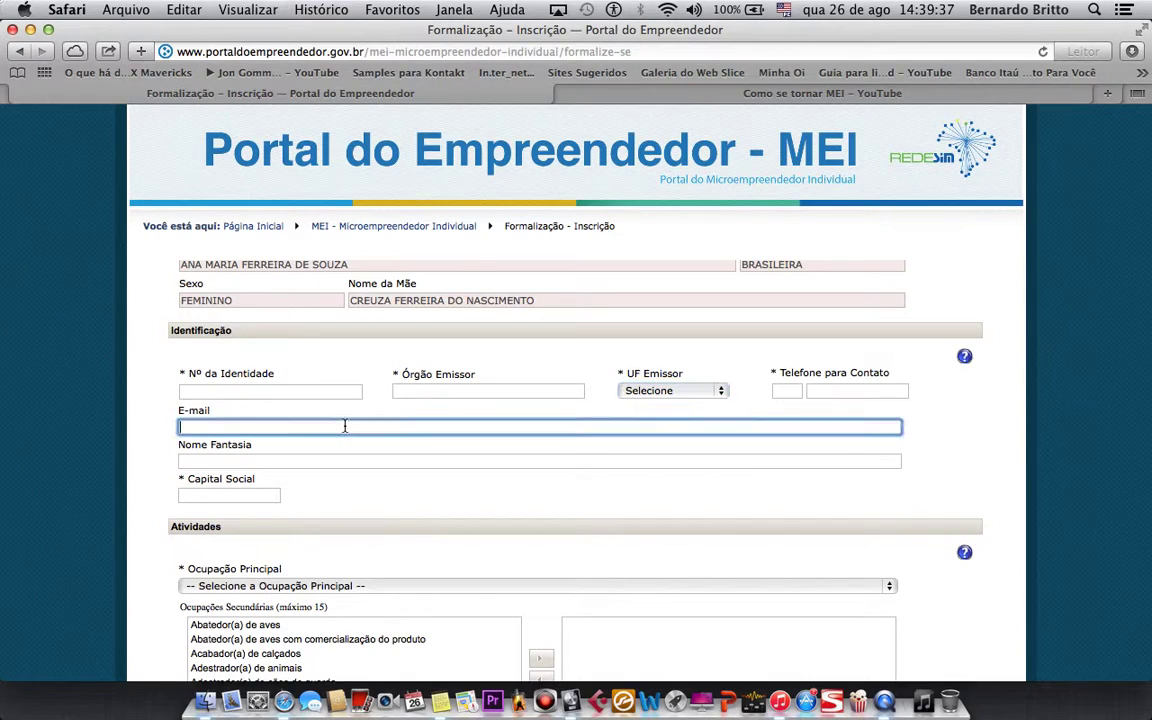
click(256, 457)
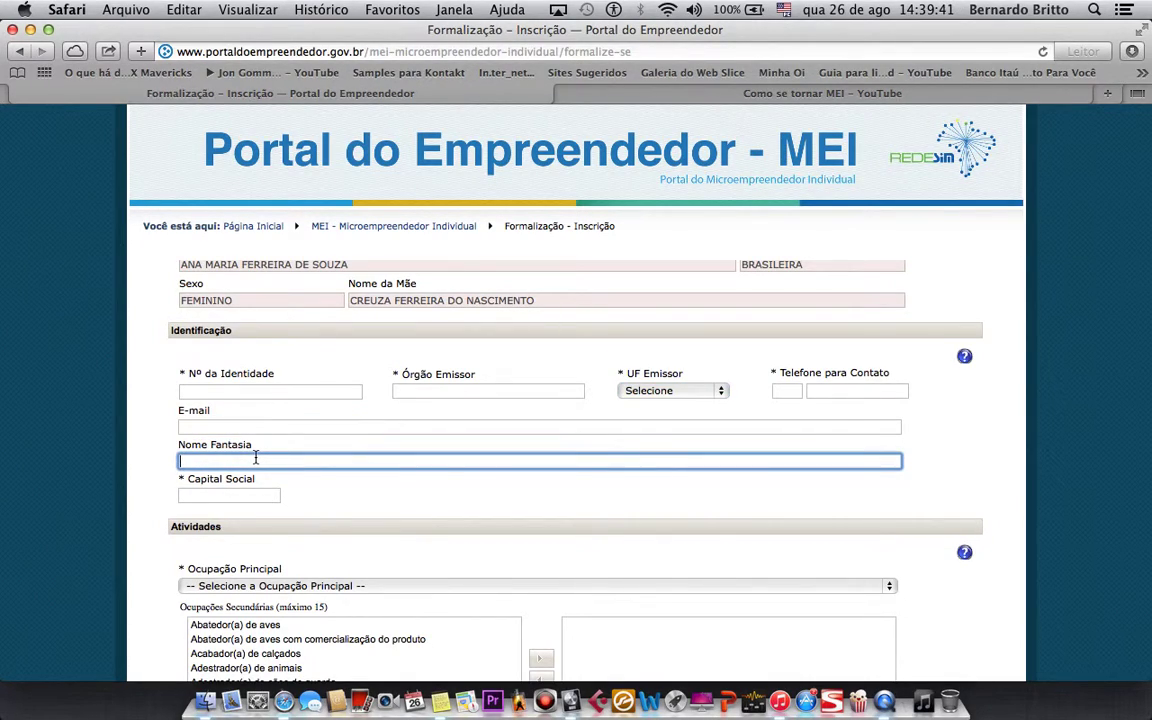
click(230, 494)
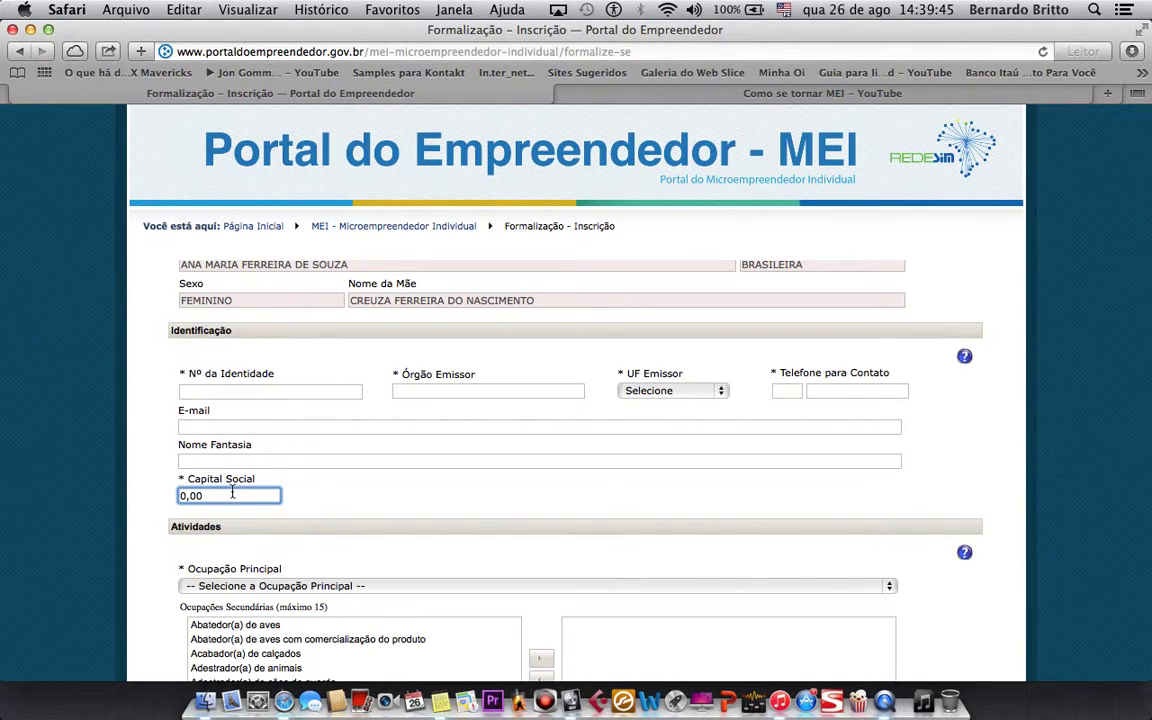
- Choose Cantor(a)/músico(a) independente as main occupation, giving CNAE 90.01-9/02 Produção musical
scroll(231, 493, down, 5)
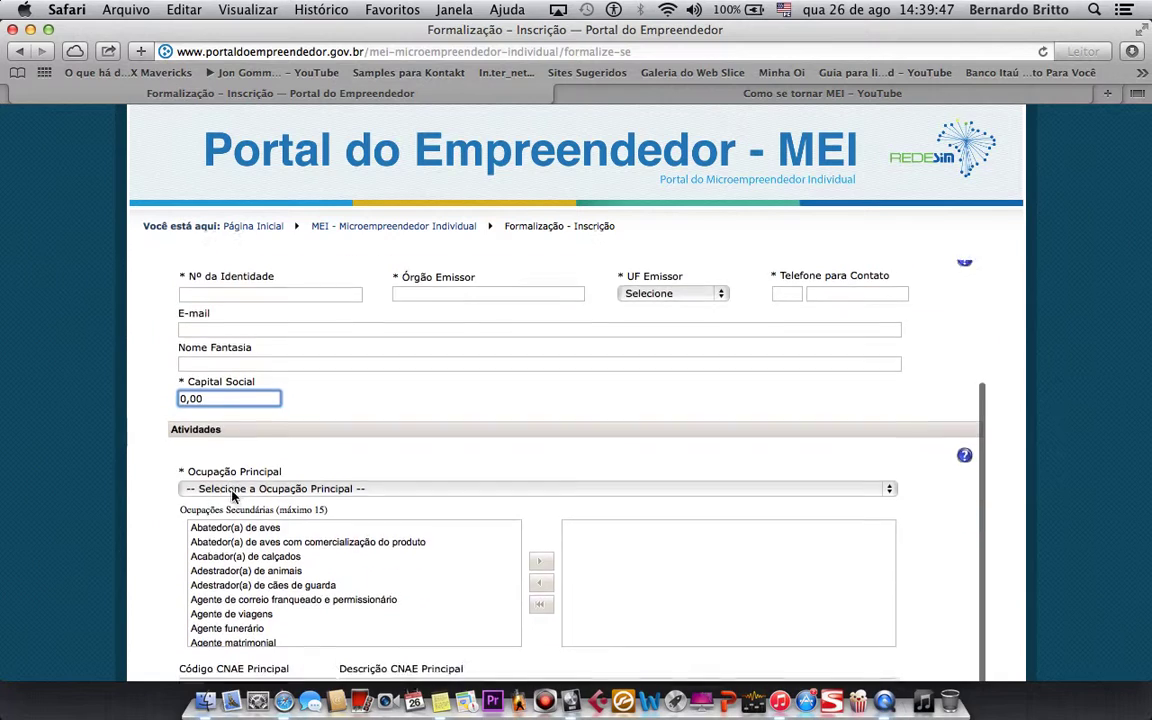
click(240, 403)
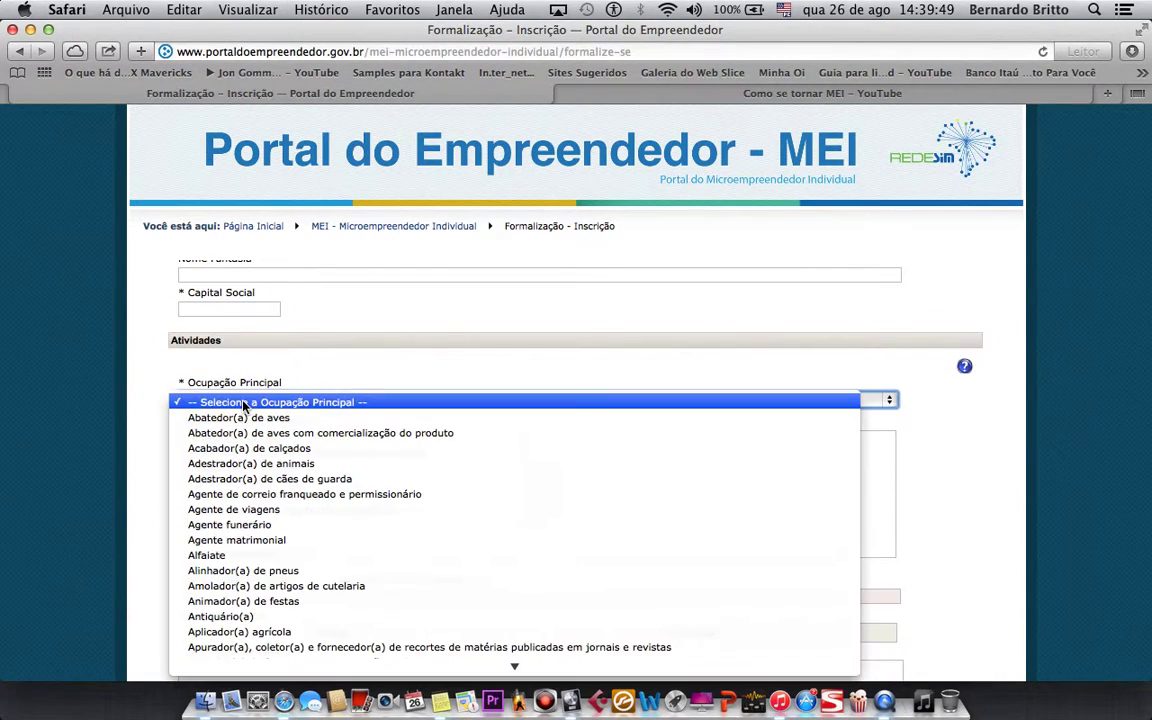
click(293, 362)
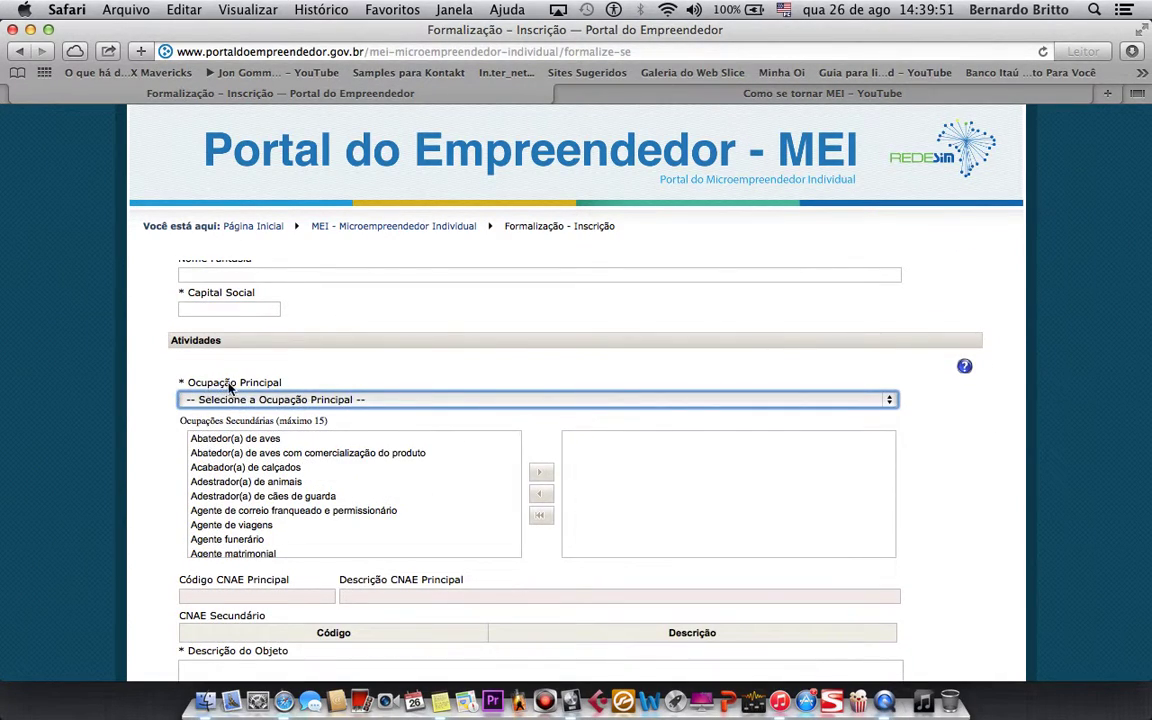
click(842, 400)
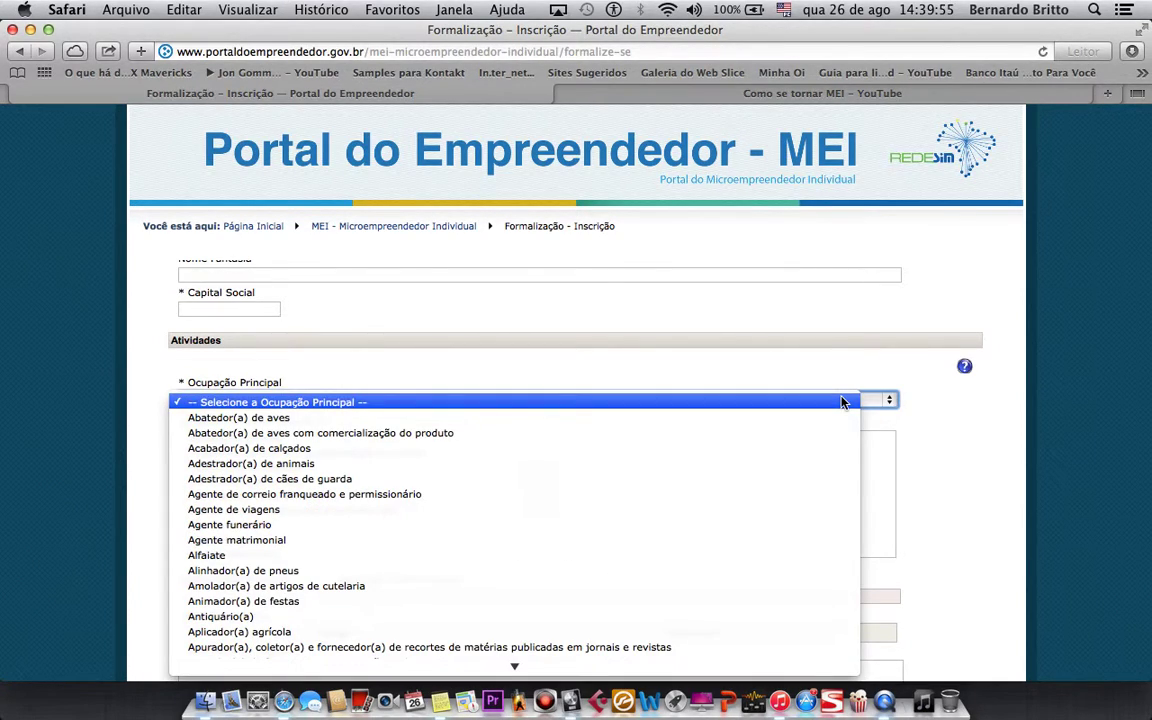
scroll(543, 505, down, 20)
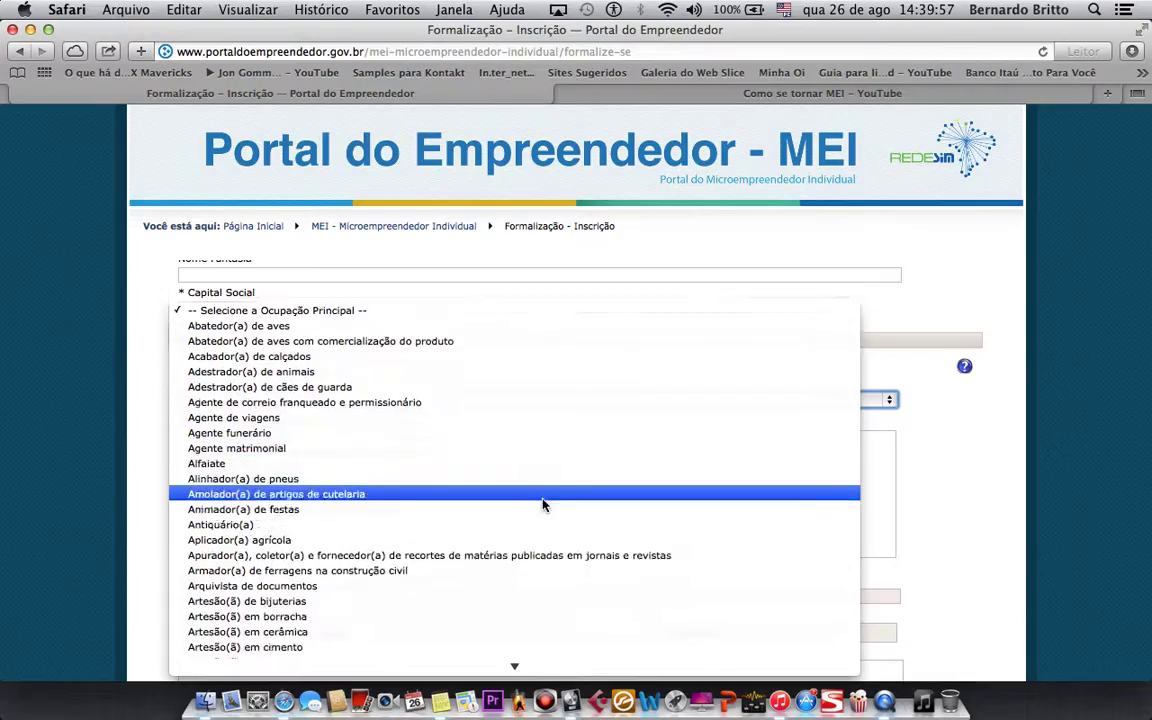
scroll(543, 505, down, 20)
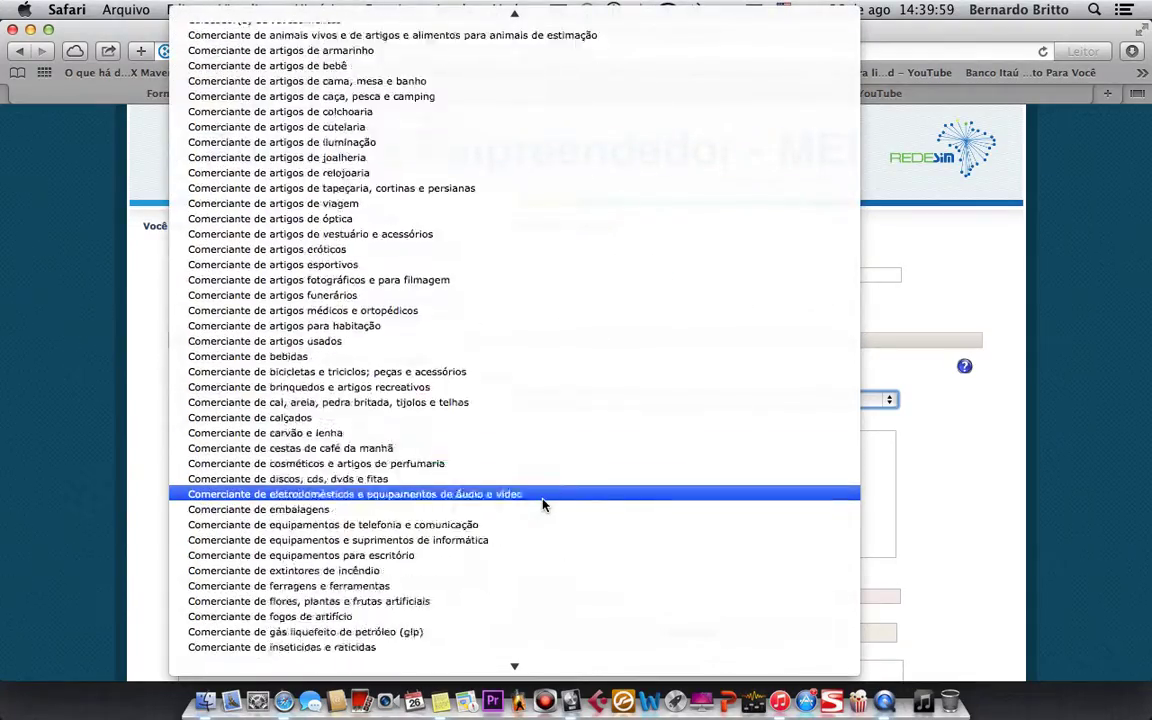
scroll(543, 505, down, 15)
scroll(543, 505, up, 12)
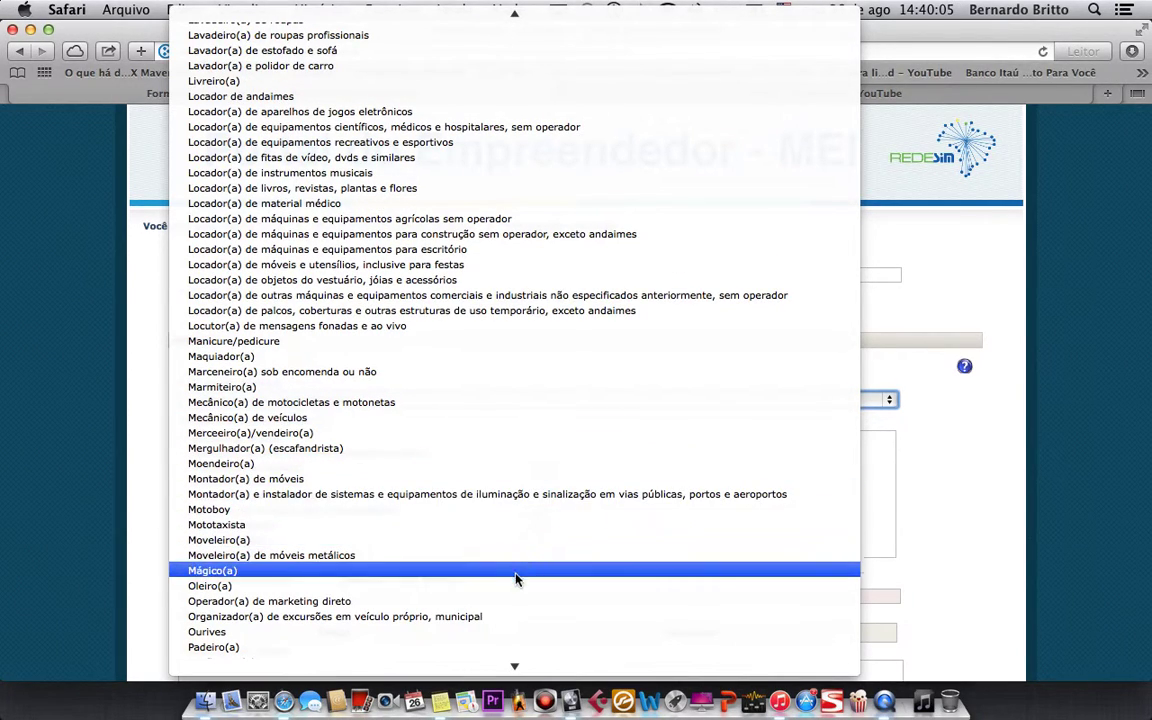
scroll(515, 488, up, 20)
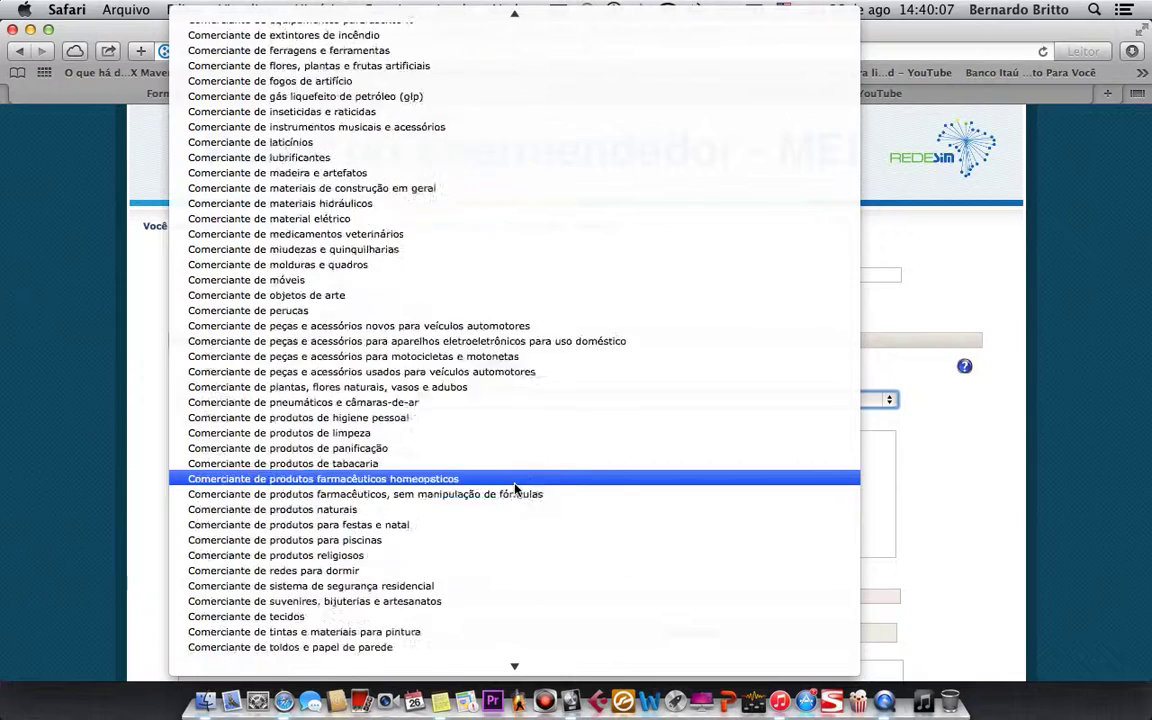
scroll(515, 488, down, 6)
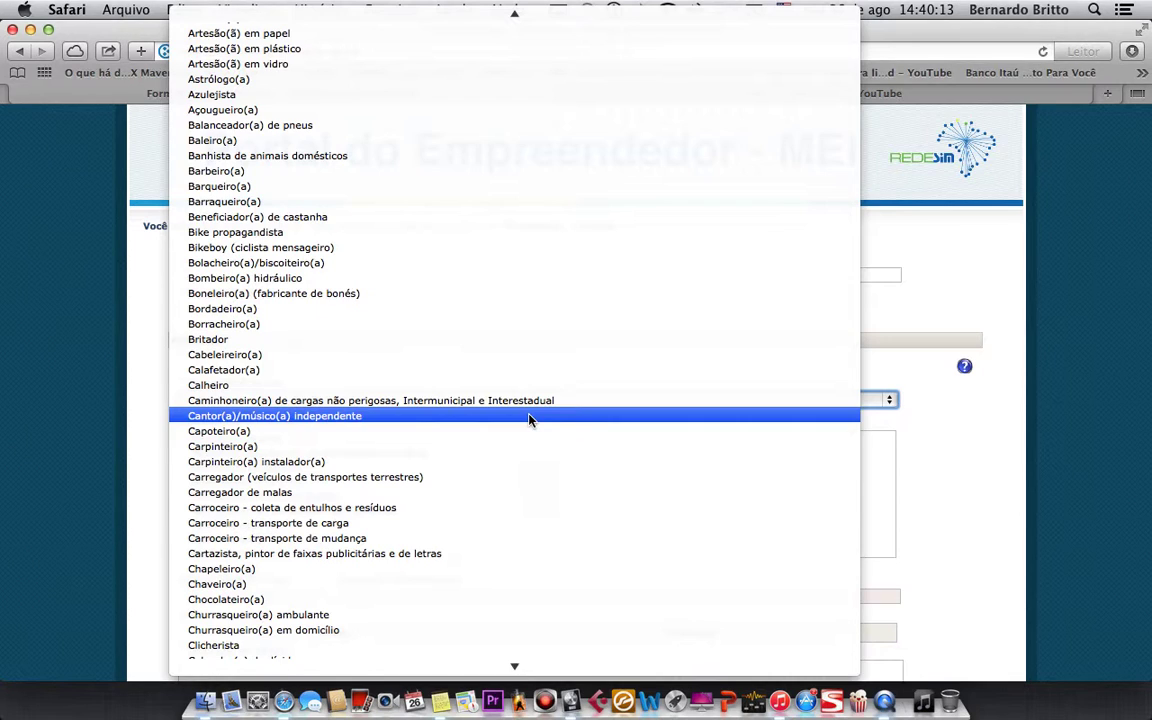
click(530, 416)
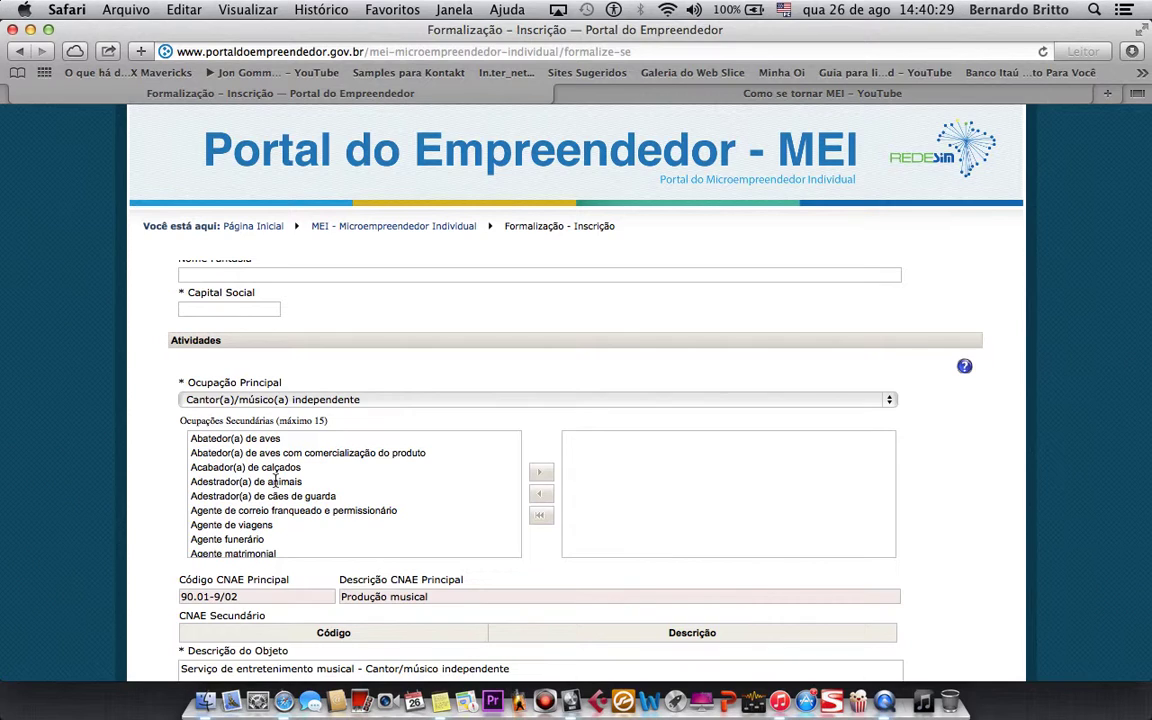
- Add Mágico(a) and Acabador(a) de calçados to the secondary occupations
scroll(275, 480, down, 3)
scroll(275, 480, down, 15)
scroll(275, 480, down, 15)
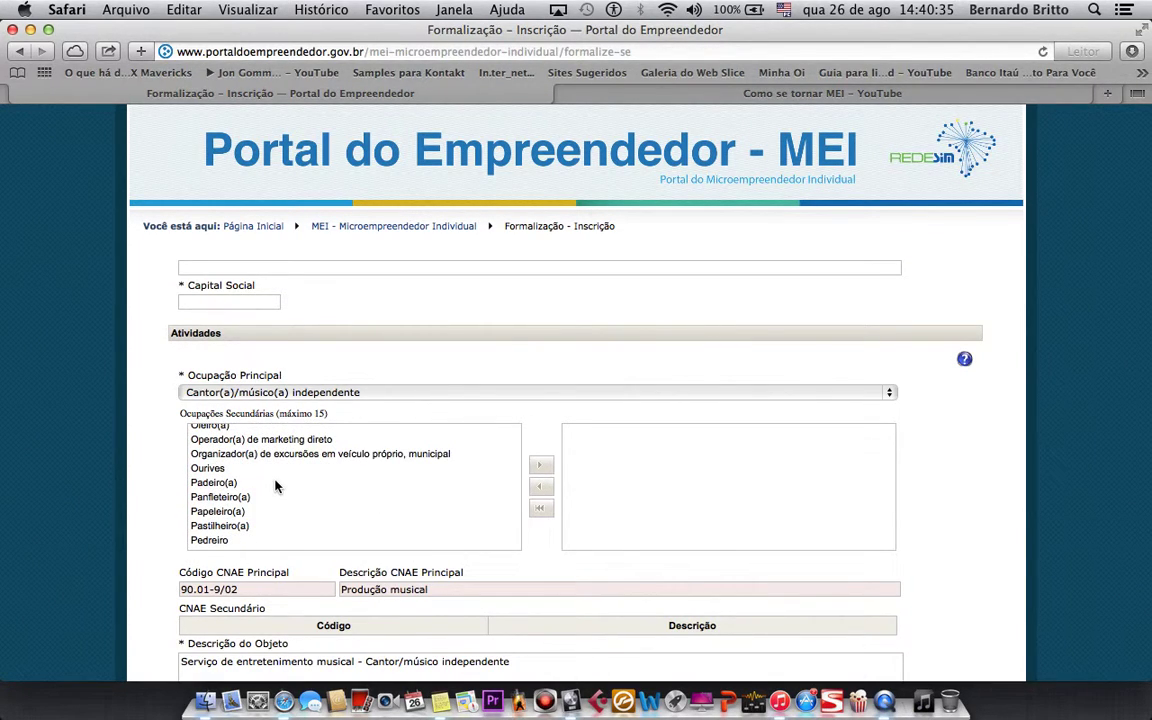
scroll(276, 487, up, 5)
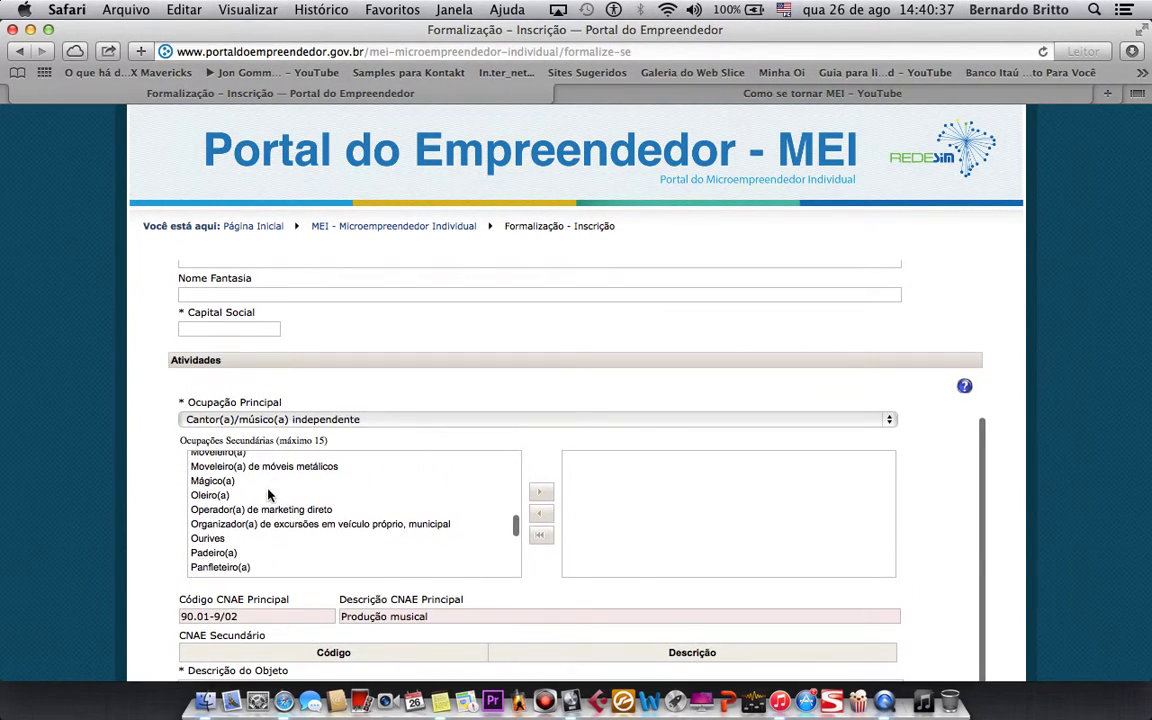
click(228, 519)
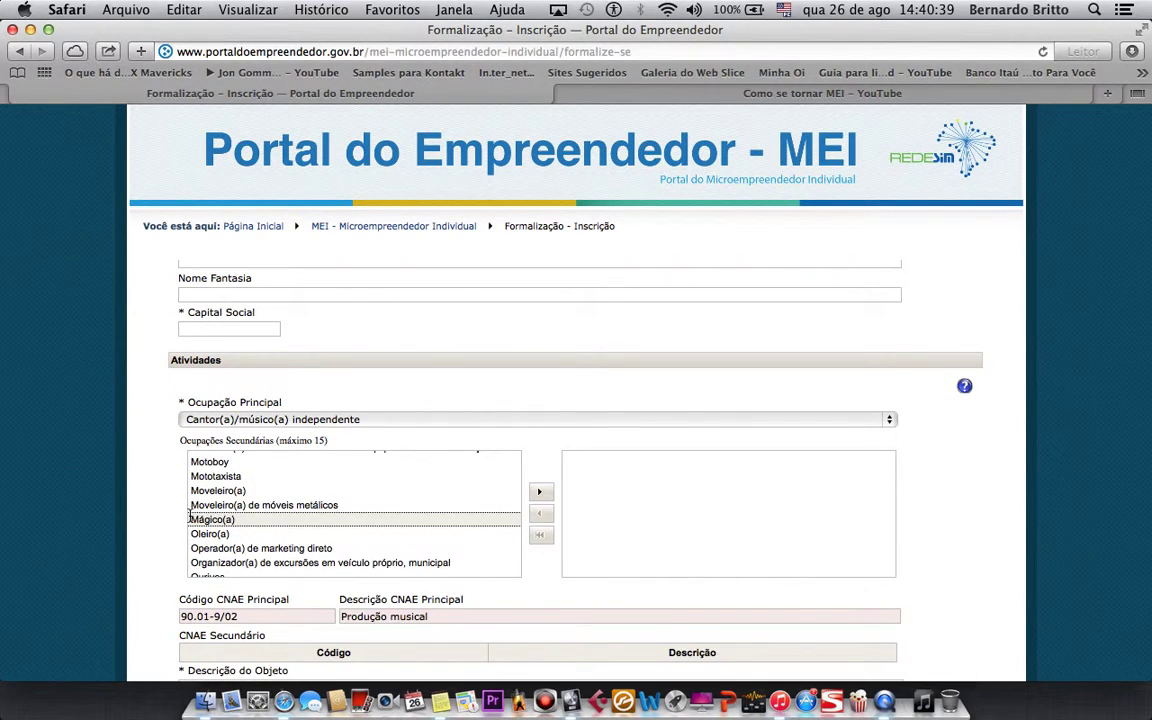
click(539, 492)
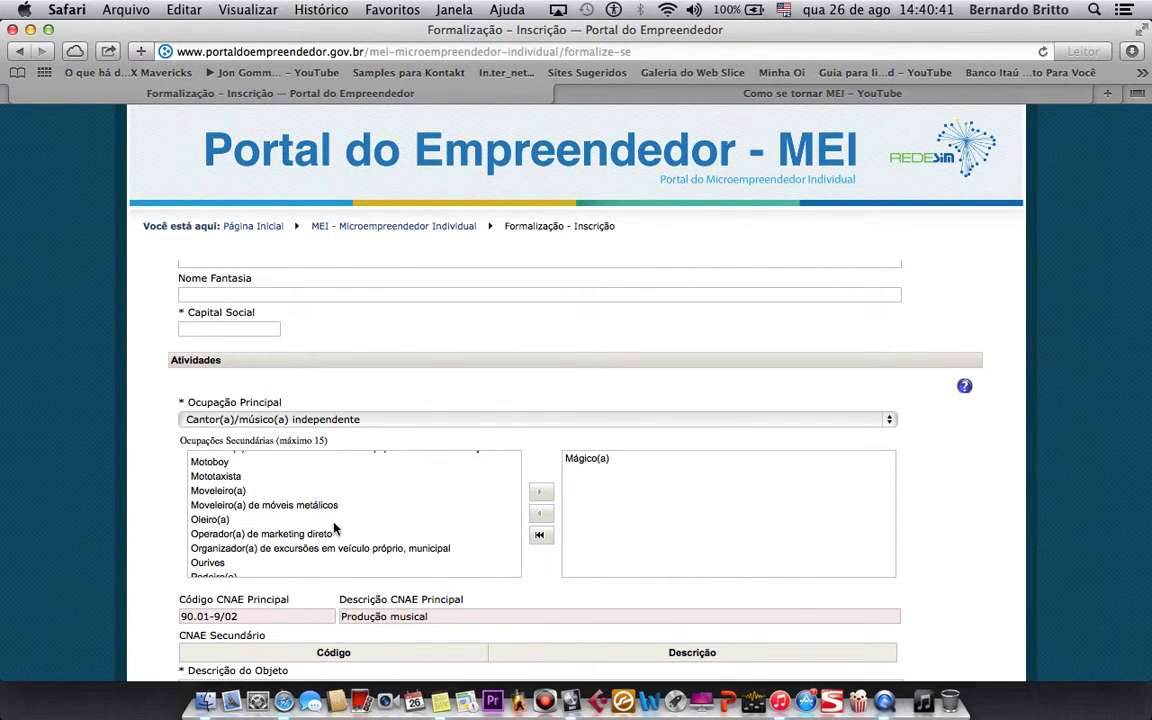
click(270, 487)
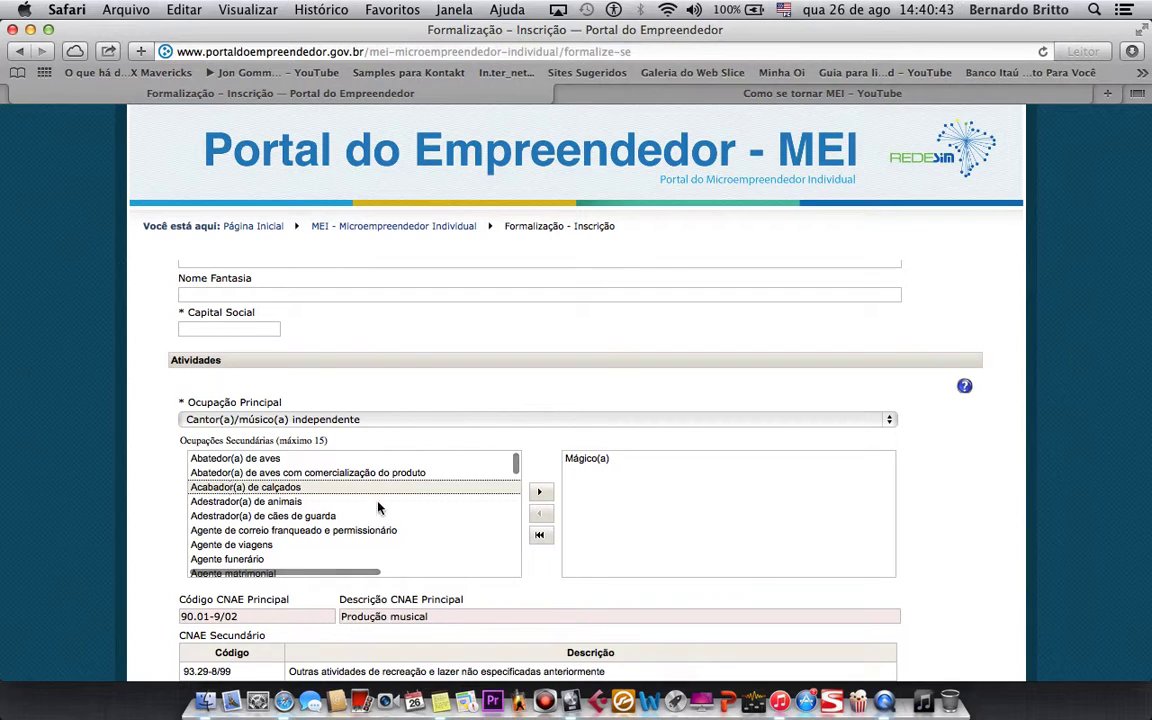
click(540, 494)
- Add Promotor(a) de eventos as a third secondary occupation
scroll(311, 543, down, 10)
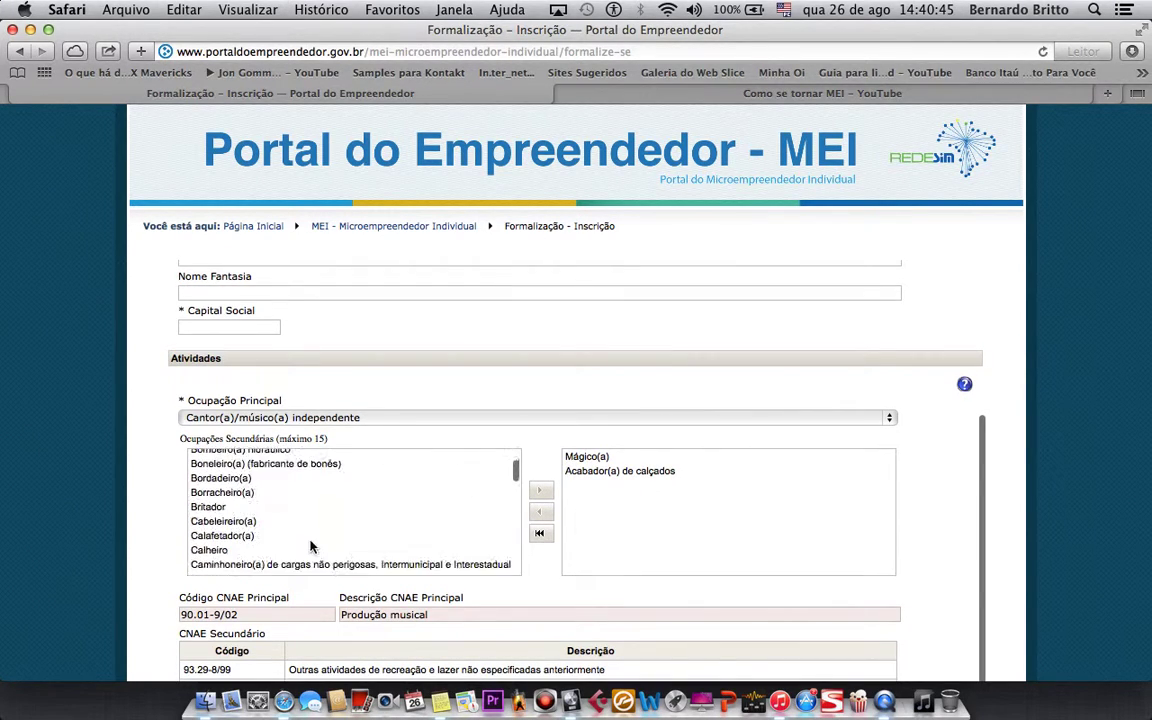
scroll(290, 540, down, 10)
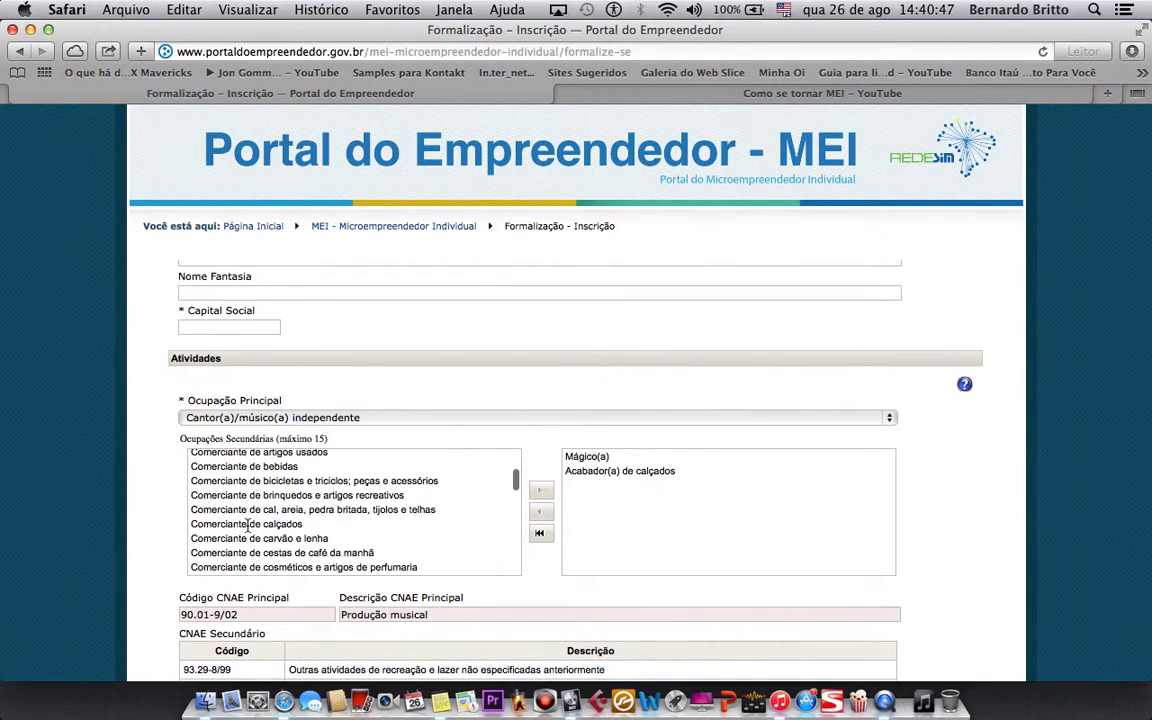
scroll(247, 530, down, 10)
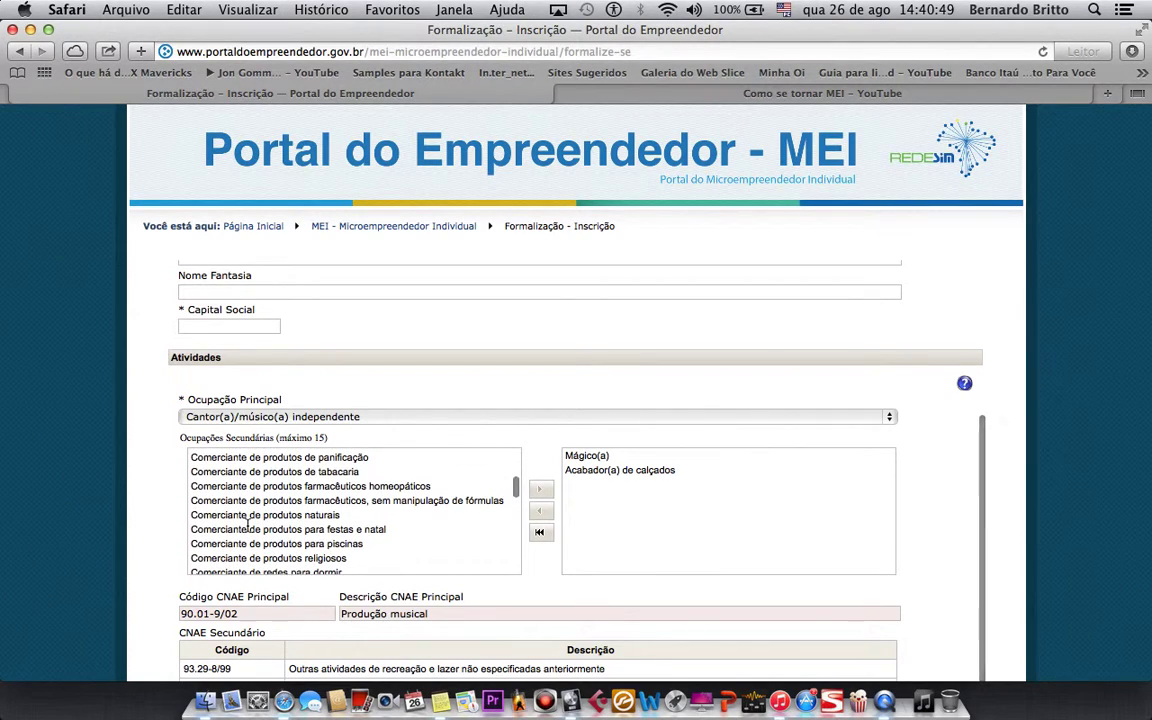
scroll(247, 527, up, 5)
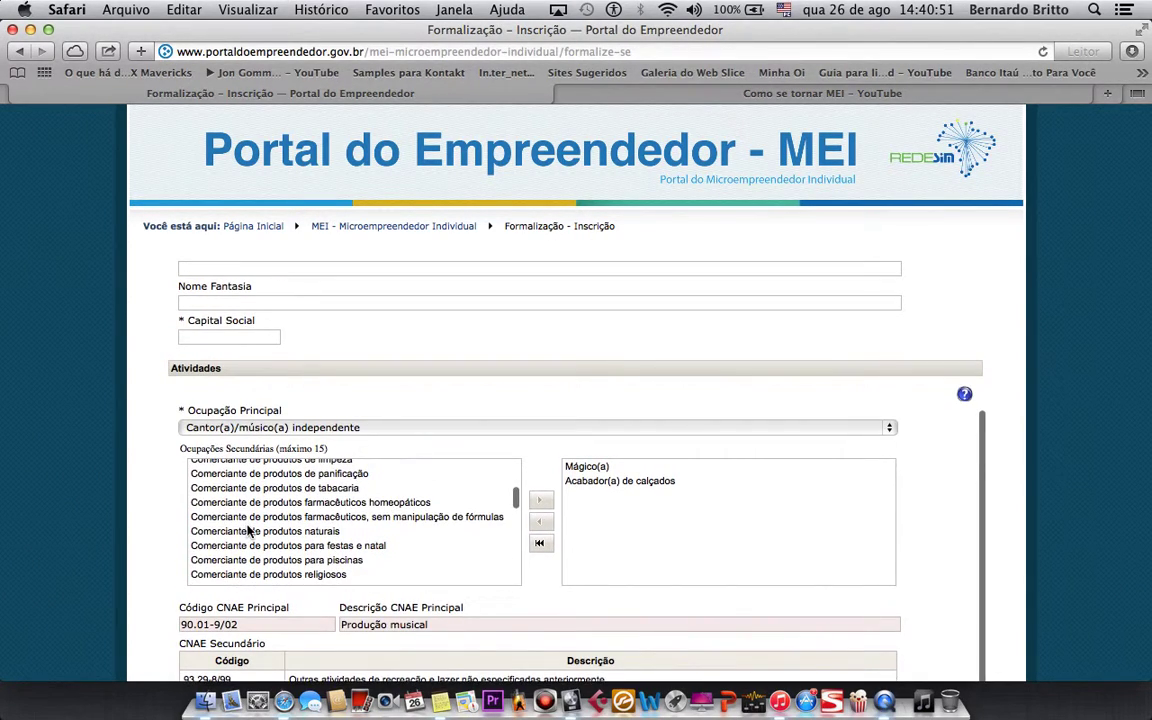
scroll(285, 530, down, 10)
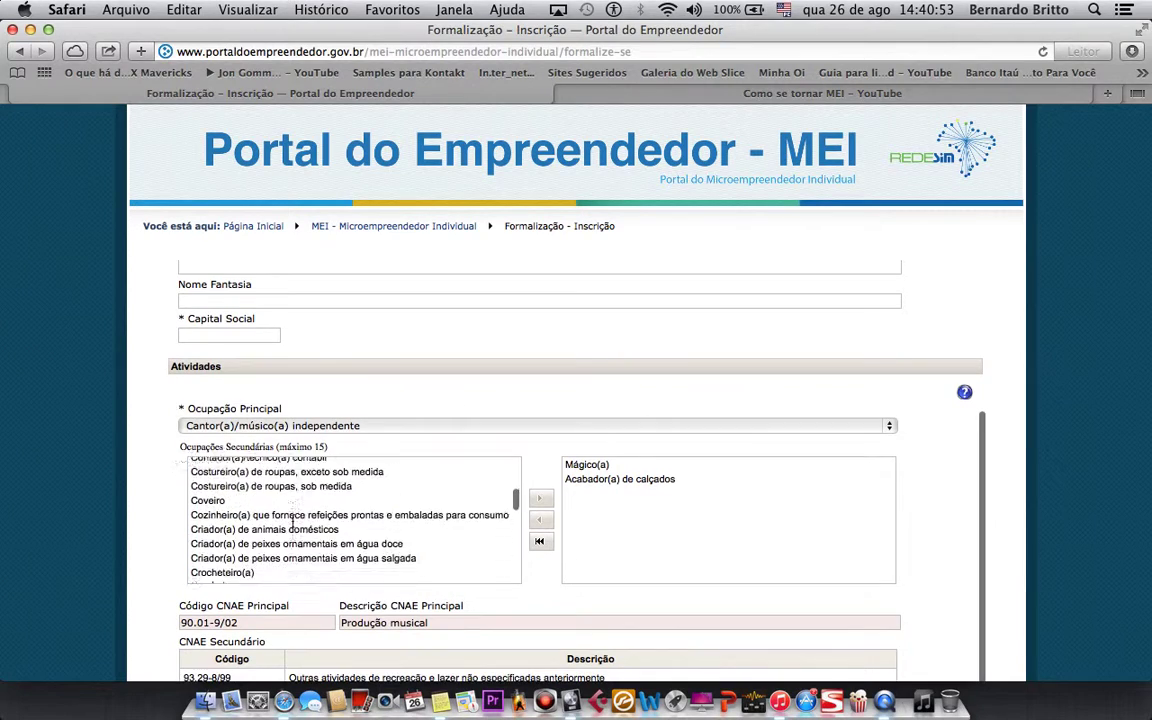
scroll(293, 526, down, 15)
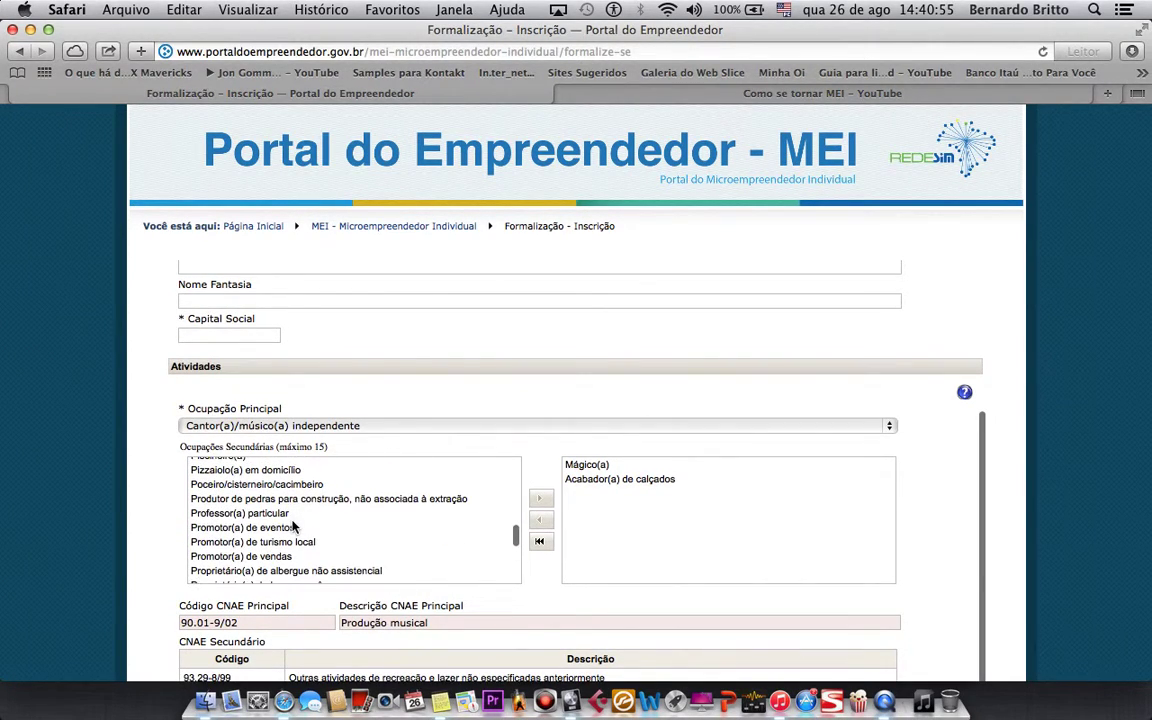
click(293, 526)
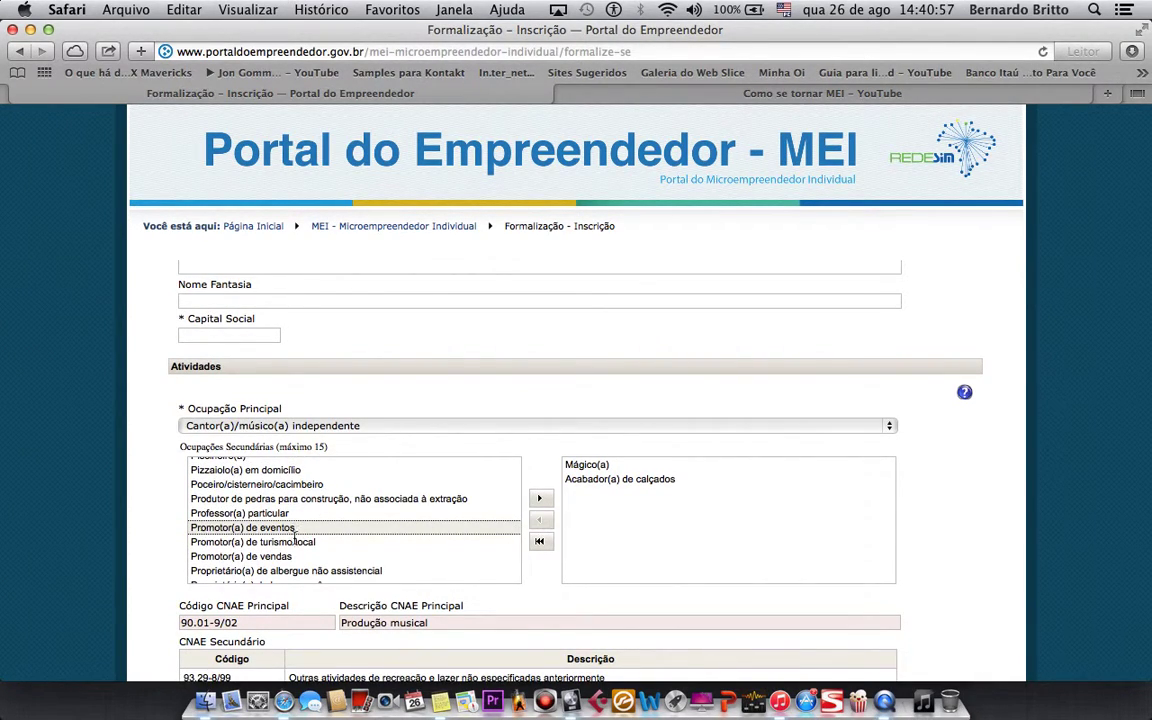
click(539, 497)
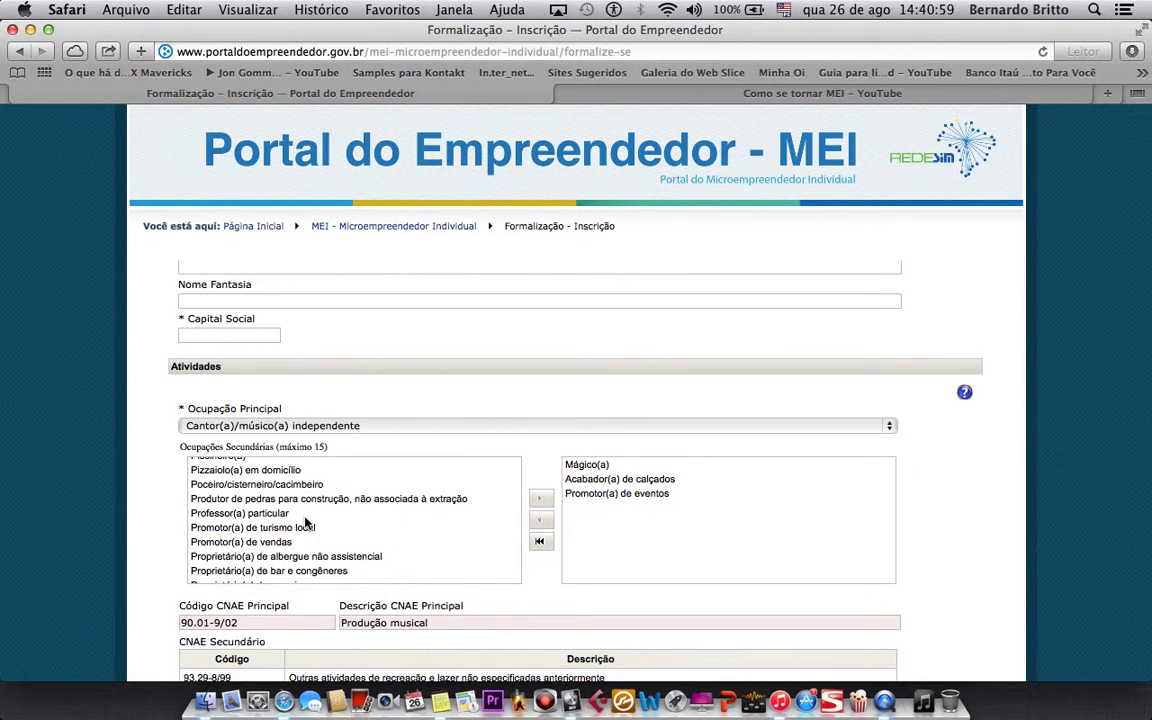
scroll(305, 519, down, 3)
scroll(305, 519, down, 10)
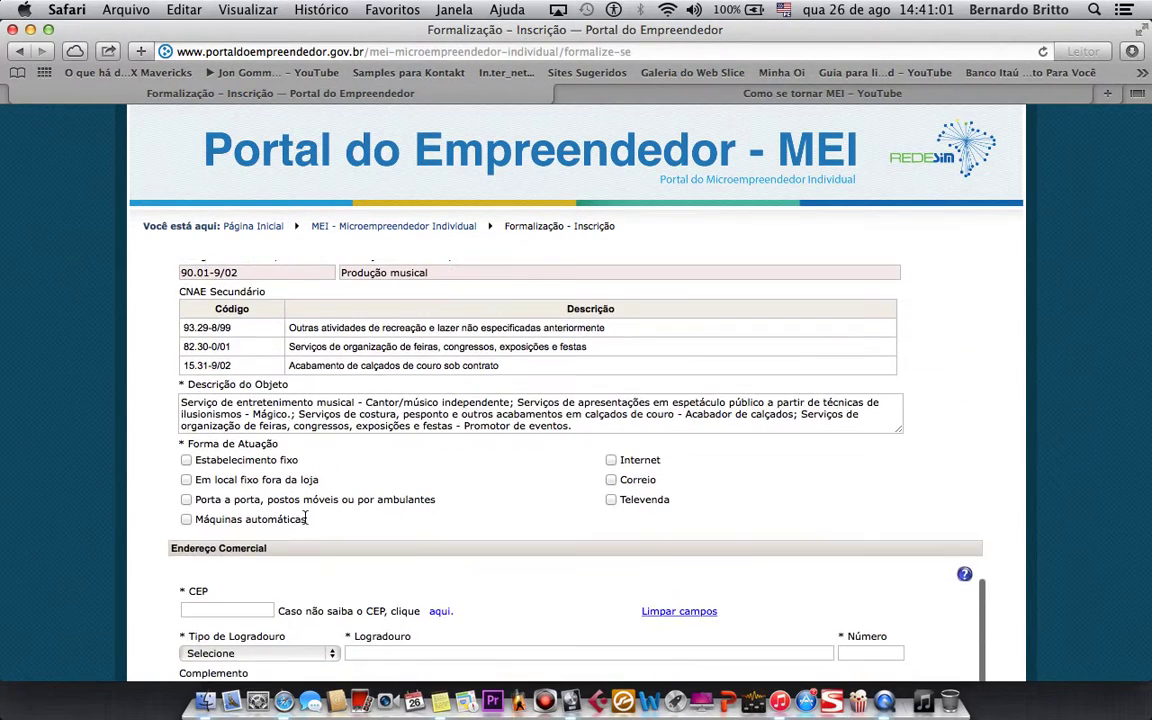
- Mark Estabelecimento fixo under Forma de Atuação
scroll(307, 522, up, 5)
scroll(305, 522, up, 2)
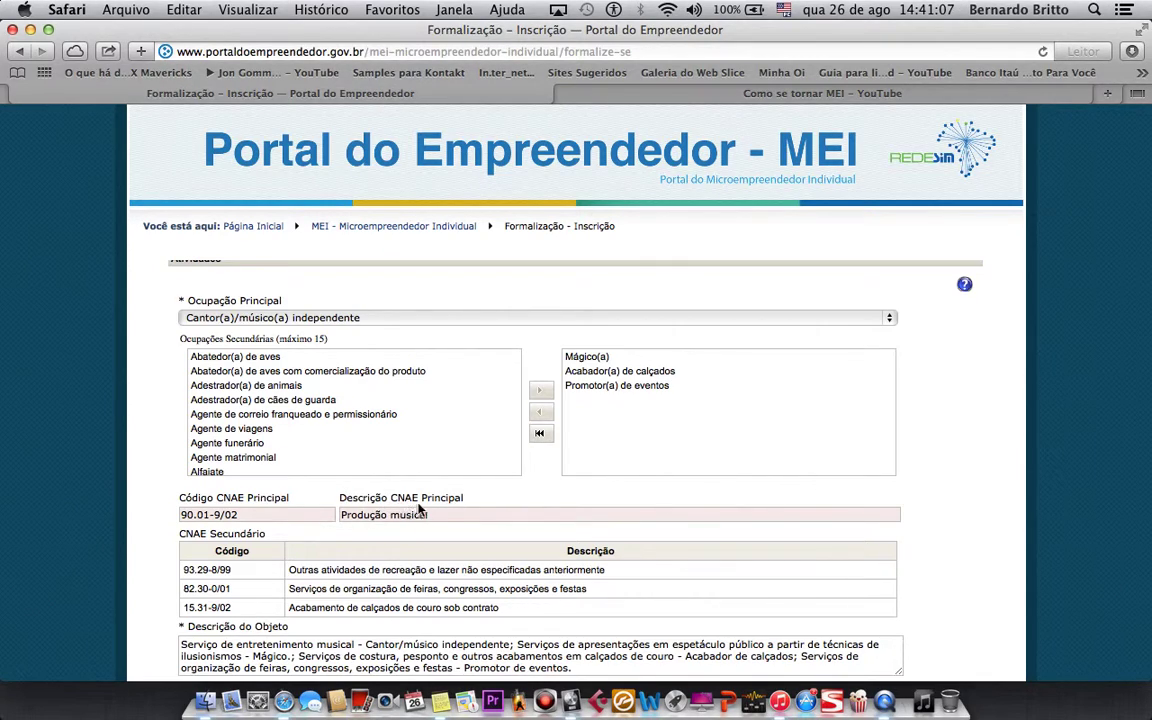
scroll(329, 567, down, 2)
scroll(420, 512, down, 5)
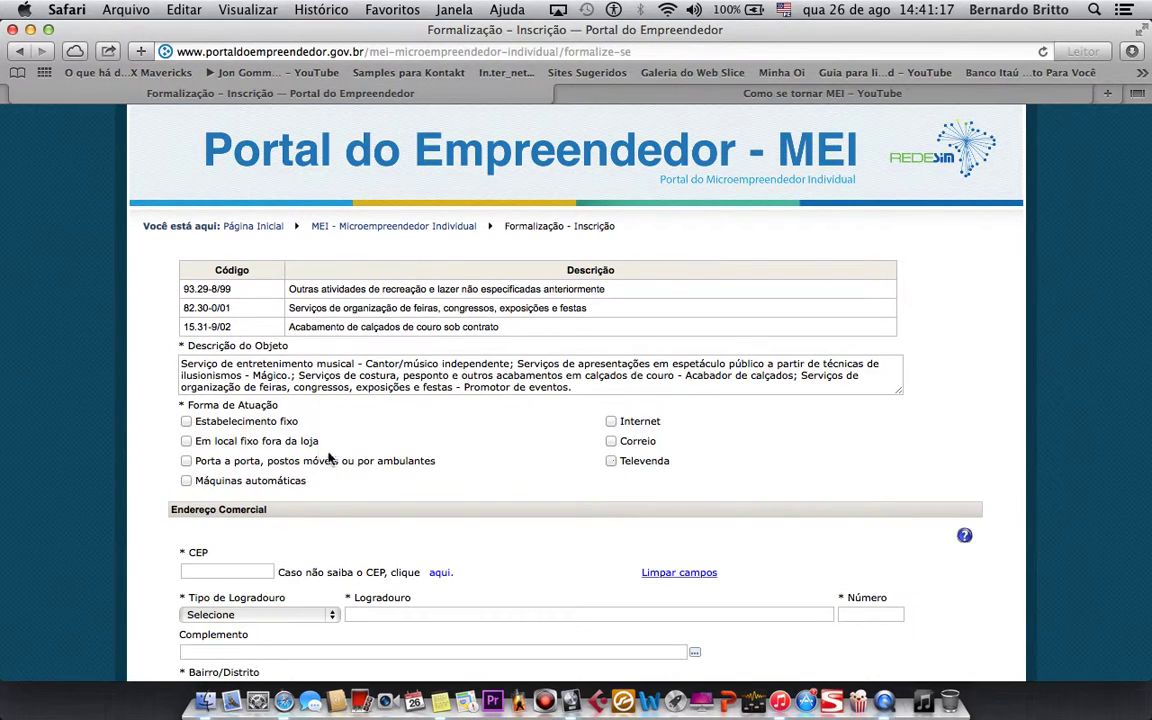
click(185, 422)
scroll(285, 509, down, 4)
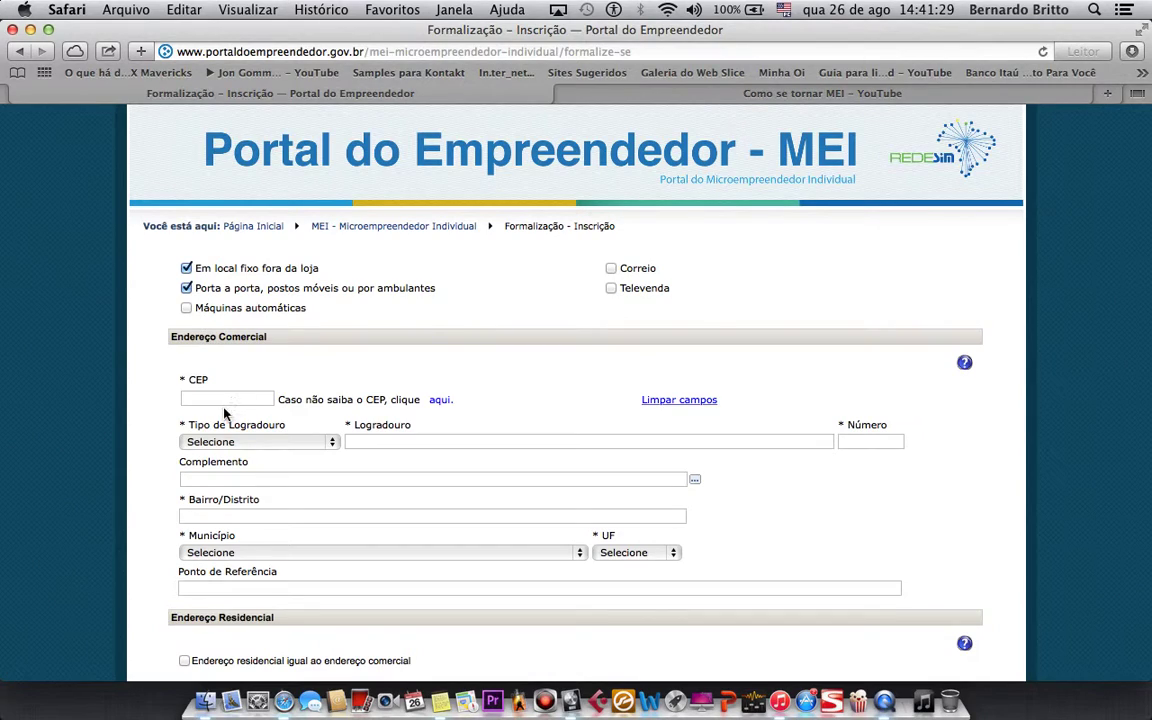
- Leave the commercial CEP blank and scroll to the residential-address-equals-commercial option
click(225, 399)
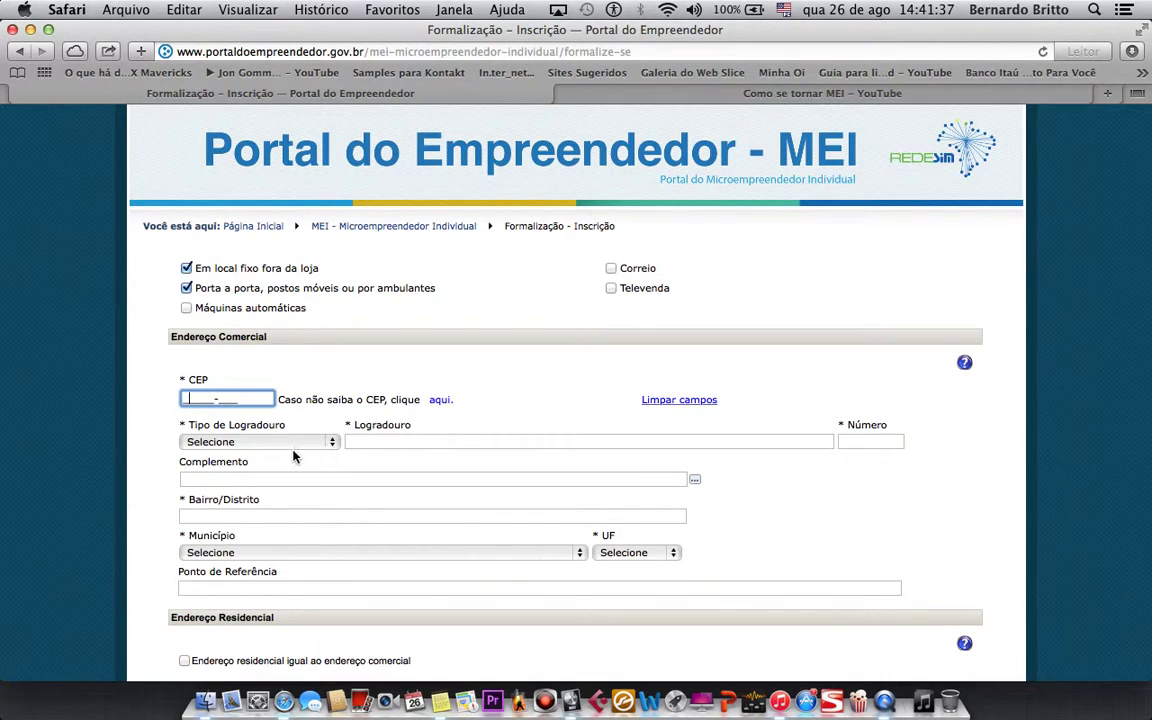
click(264, 436)
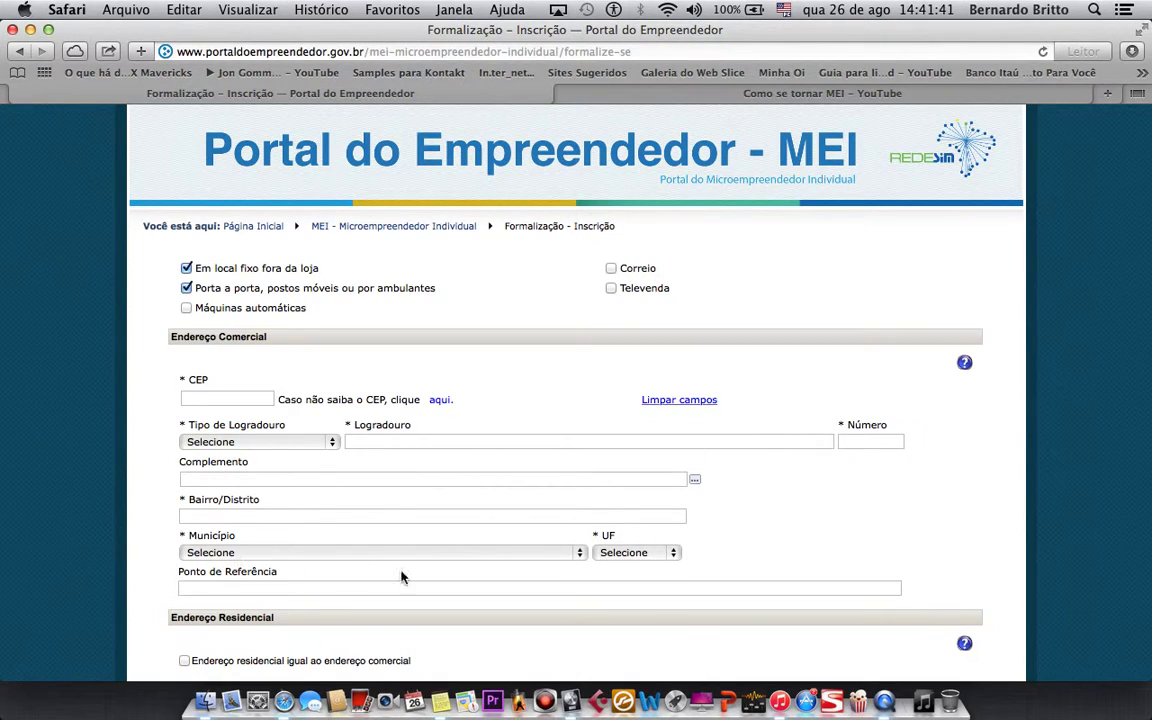
scroll(378, 600, down, 5)
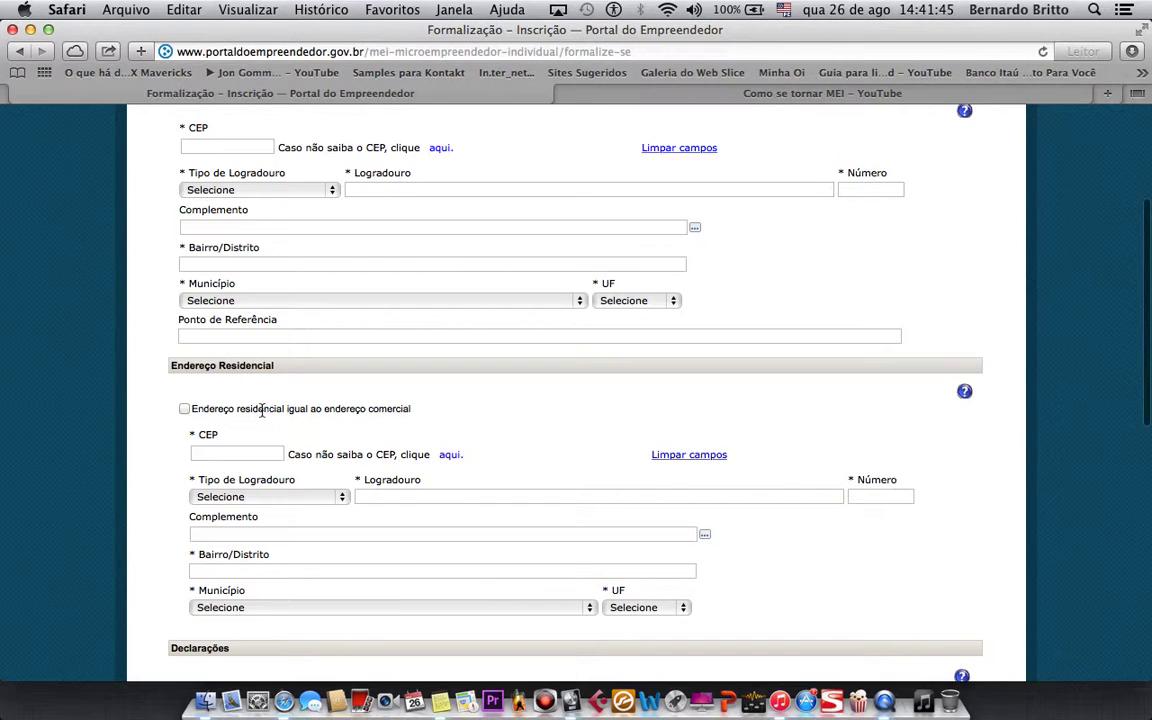
scroll(184, 417, up, 5)
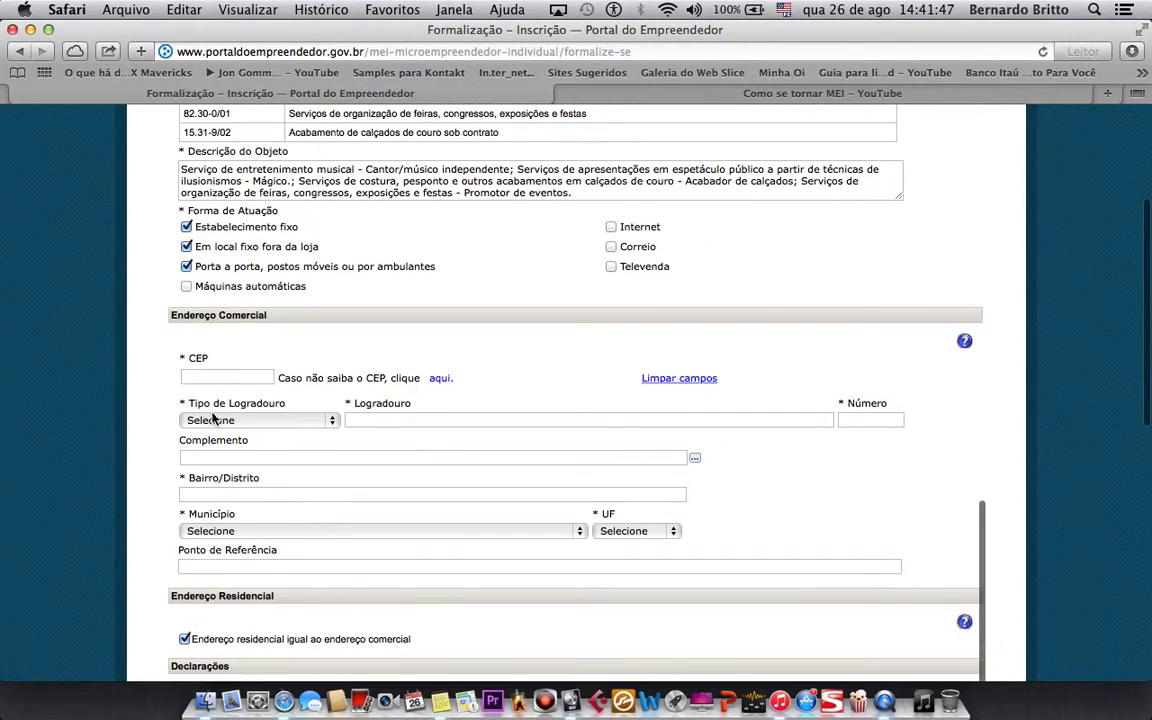
scroll(220, 371, down, 4)
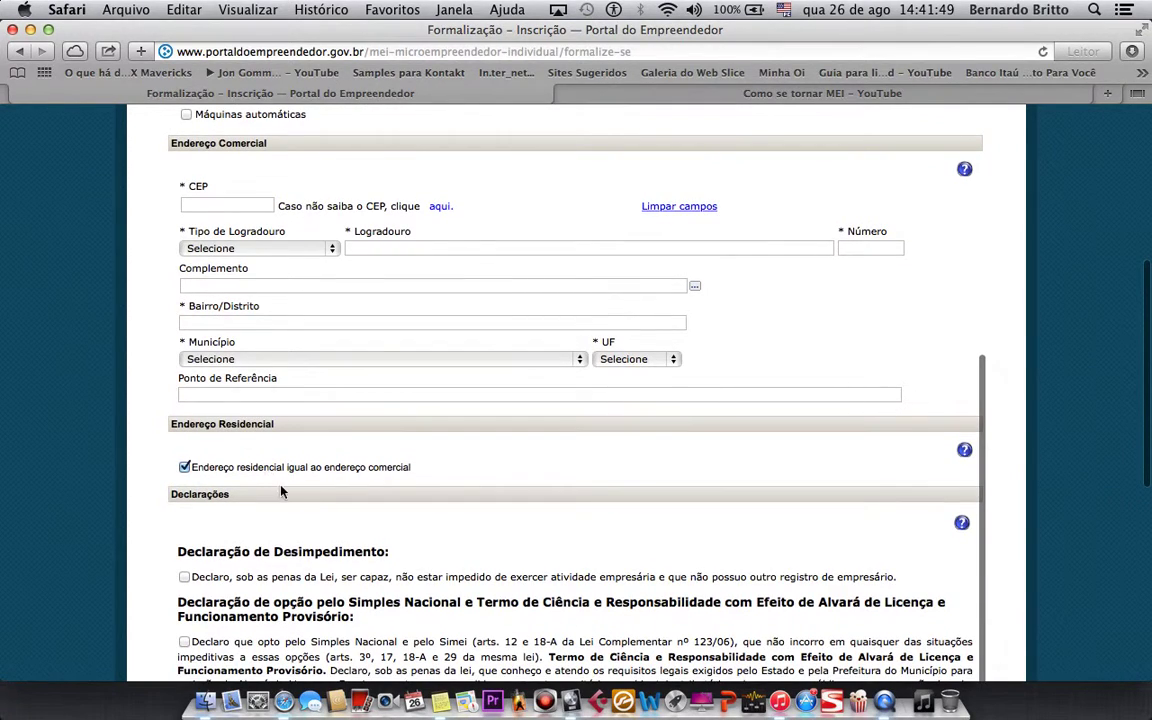
scroll(394, 493, down, 4)
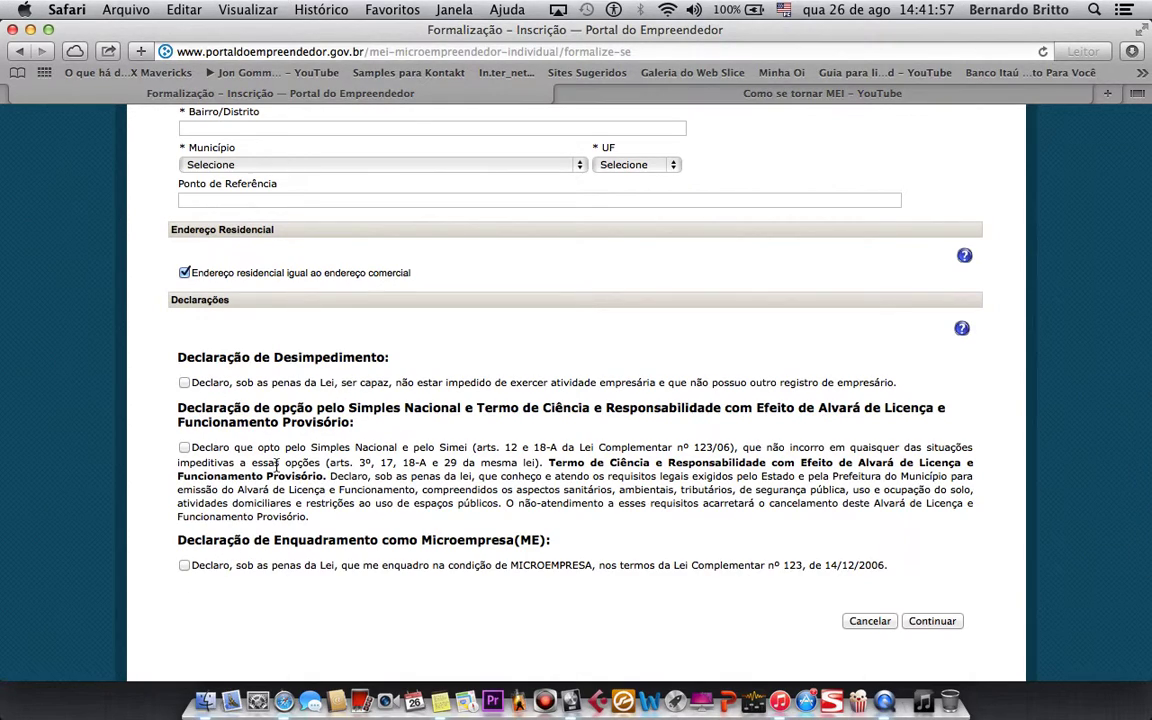
- Tick the Desimpedimento, Simples Nacional and Microempresa declarations
click(184, 382)
click(184, 448)
click(184, 566)
scroll(200, 560, down, 3)
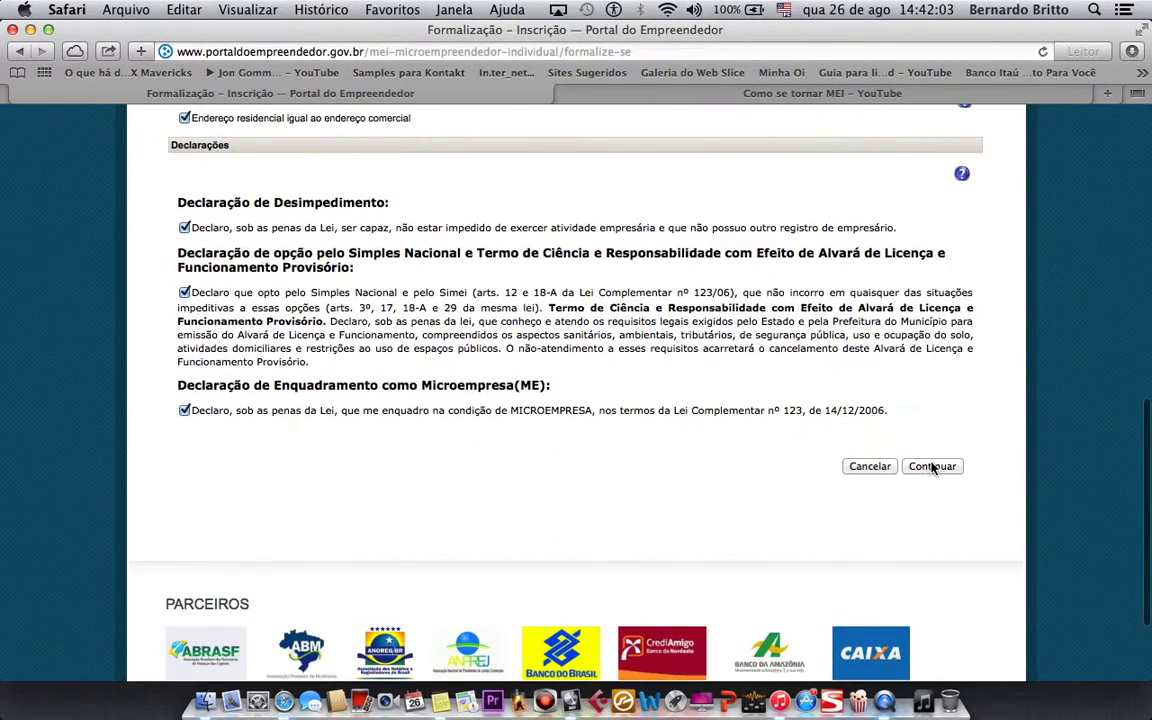
scroll(676, 430, up, 3)
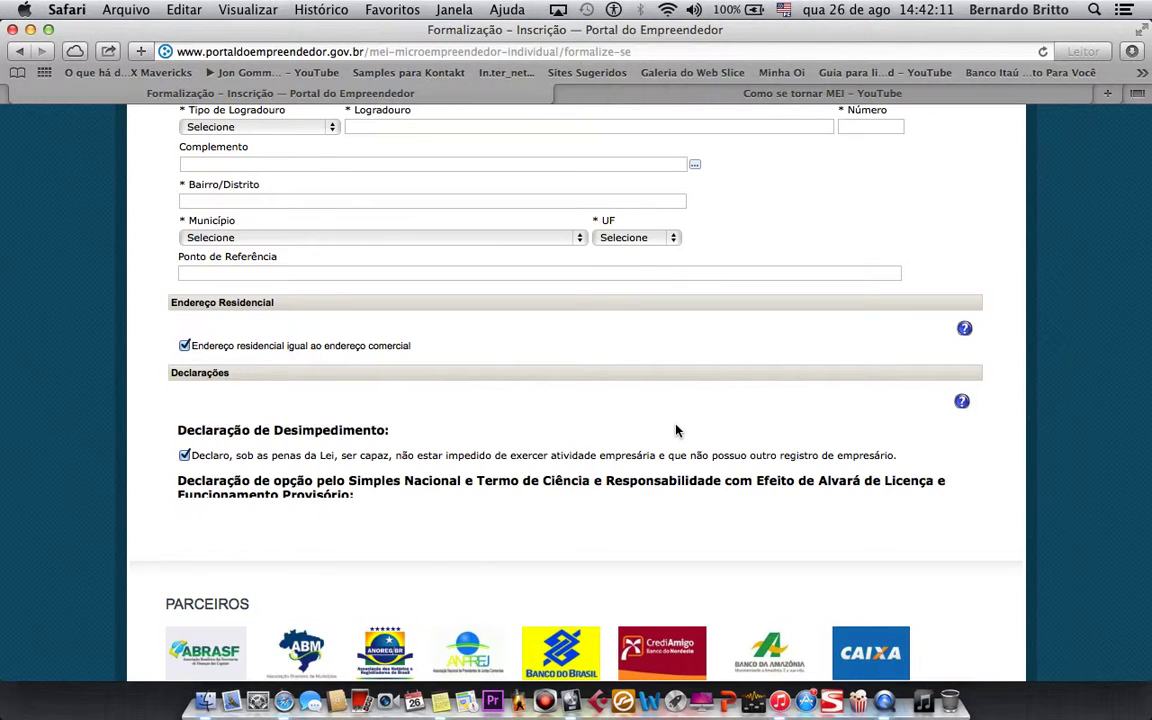
- Review the completed form top to bottom, then switch to QuickTime Player
scroll(676, 430, up, 10)
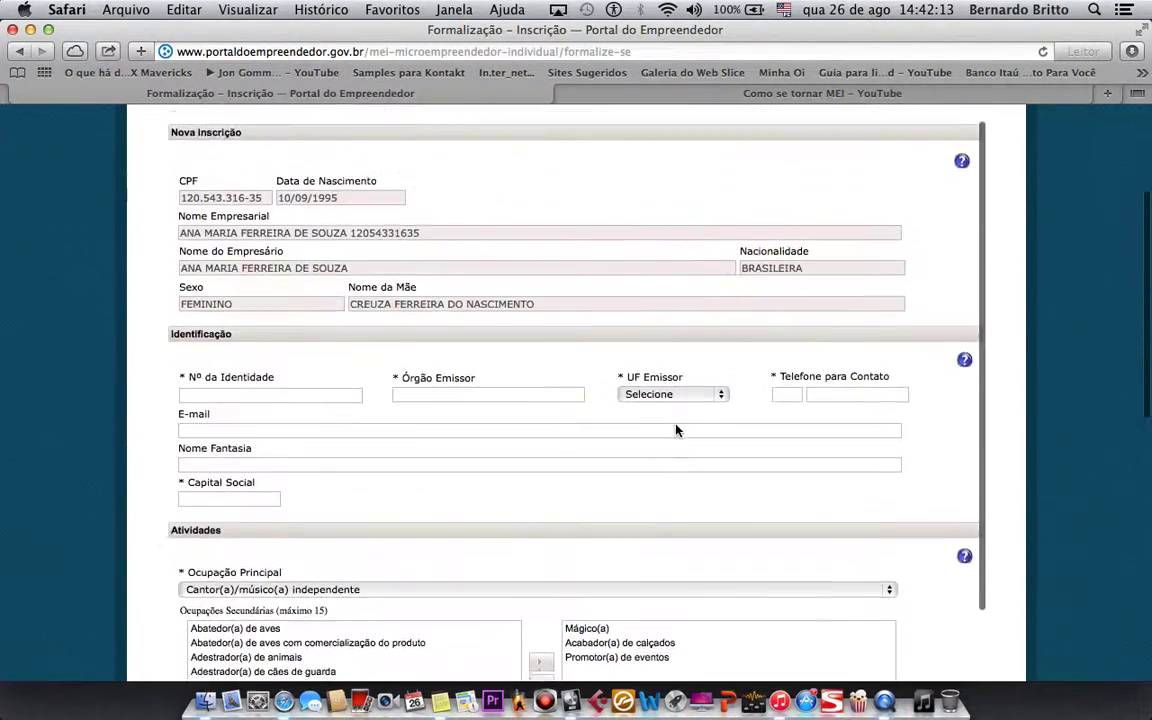
scroll(676, 430, up, 3)
scroll(676, 430, down, 15)
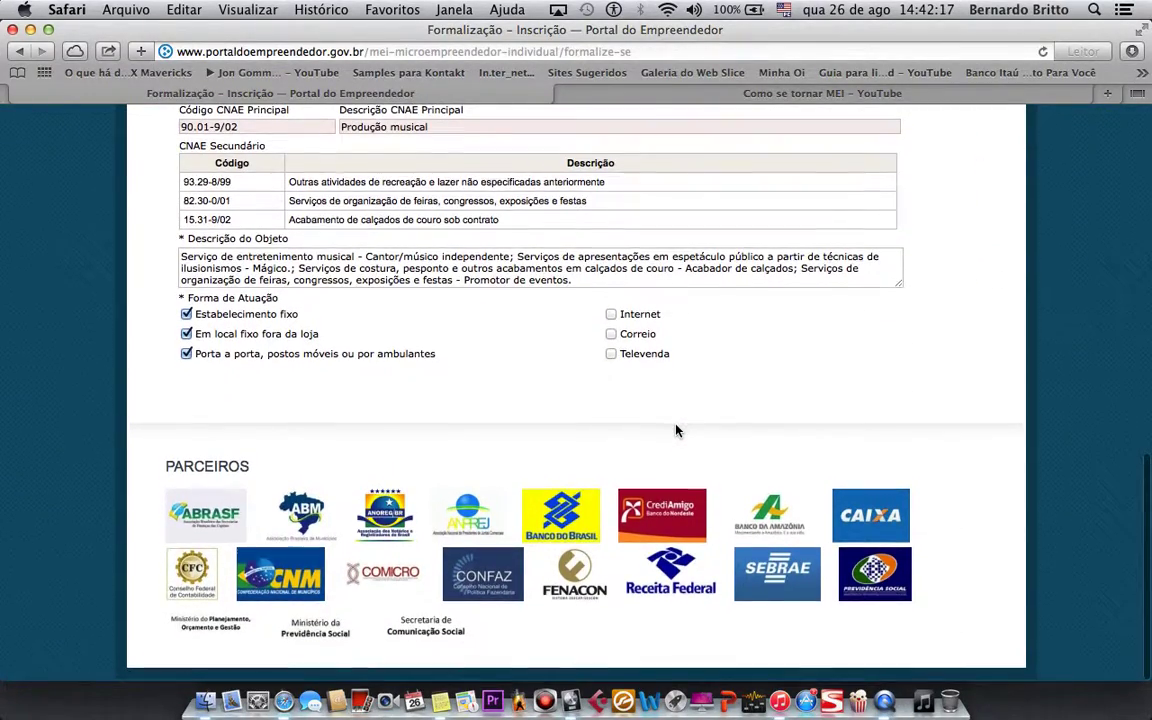
scroll(676, 430, up, 15)
scroll(676, 430, down, 15)
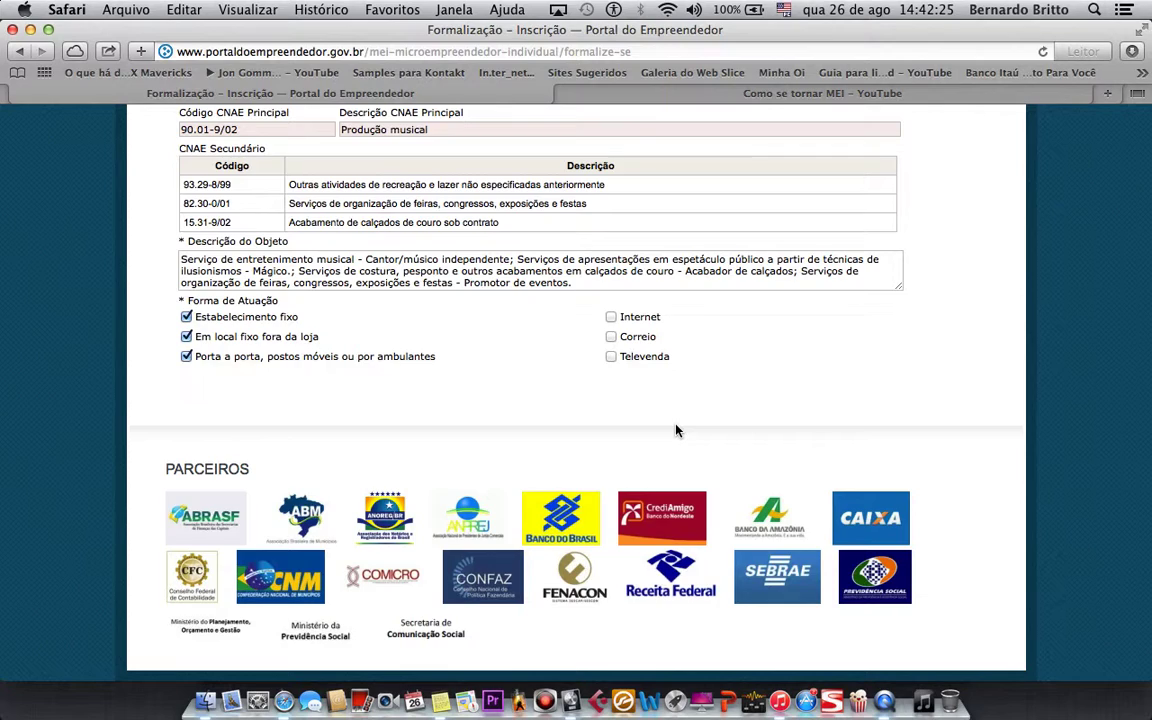
scroll(676, 430, up, 5)
scroll(676, 430, up, 5)
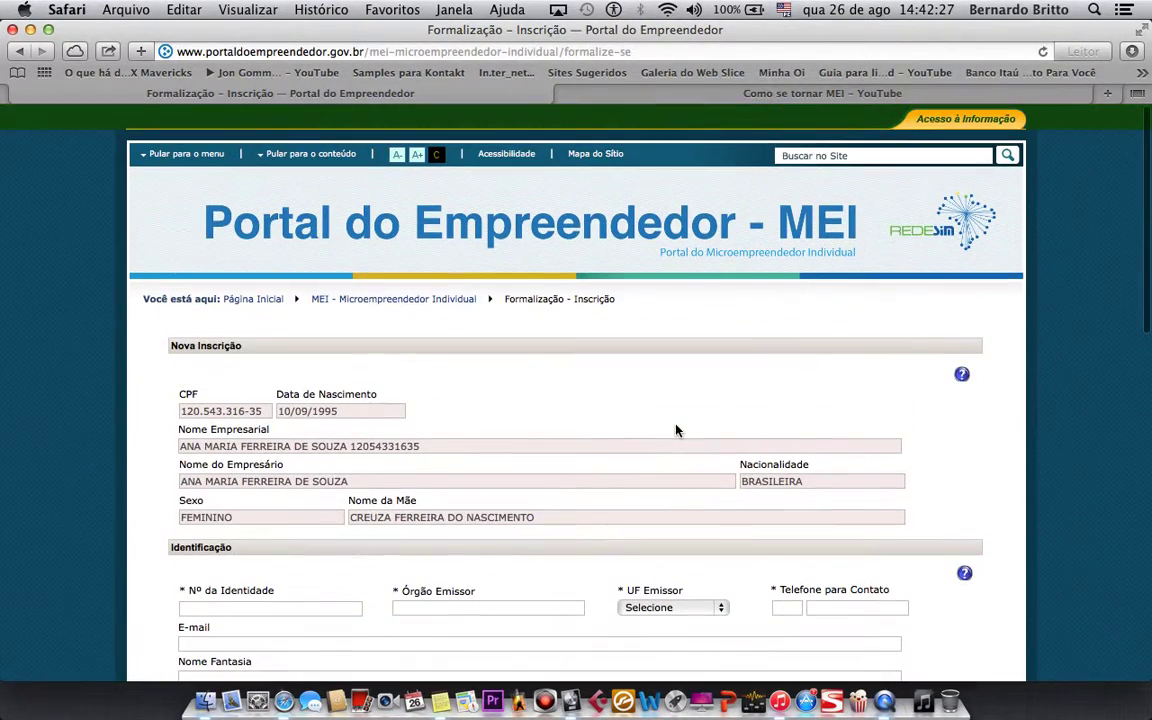
scroll(676, 430, up, 3)
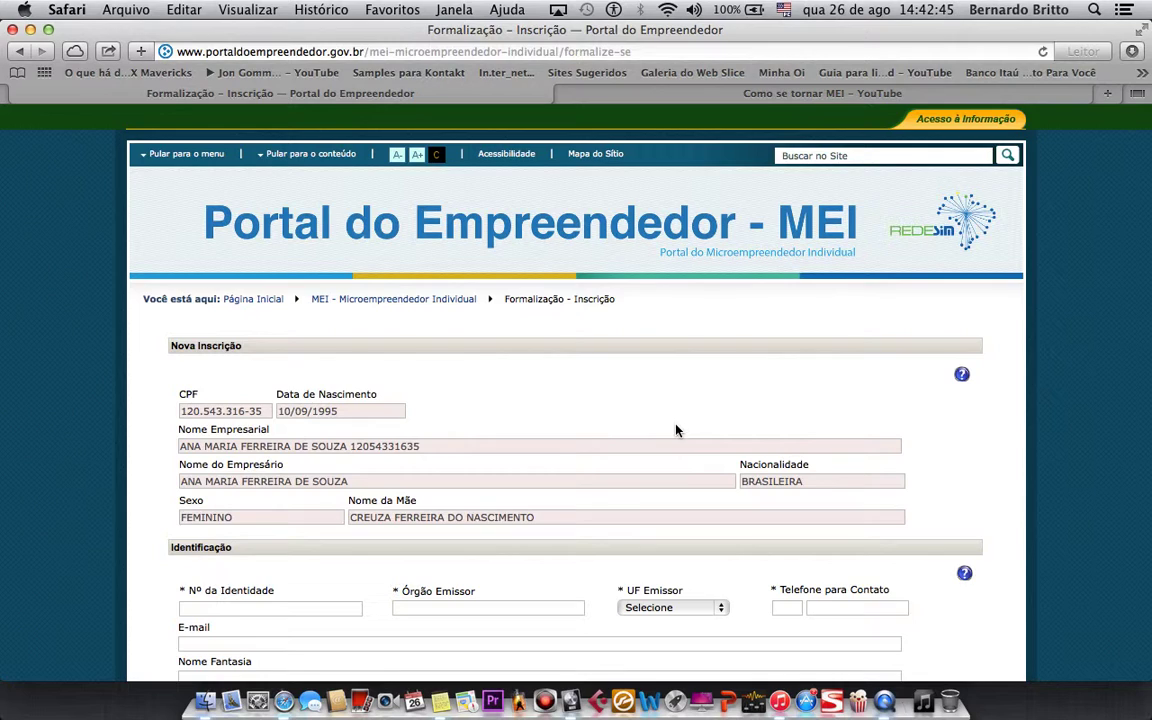
scroll(676, 430, down, 10)
scroll(678, 430, up, 10)
click(884, 701)
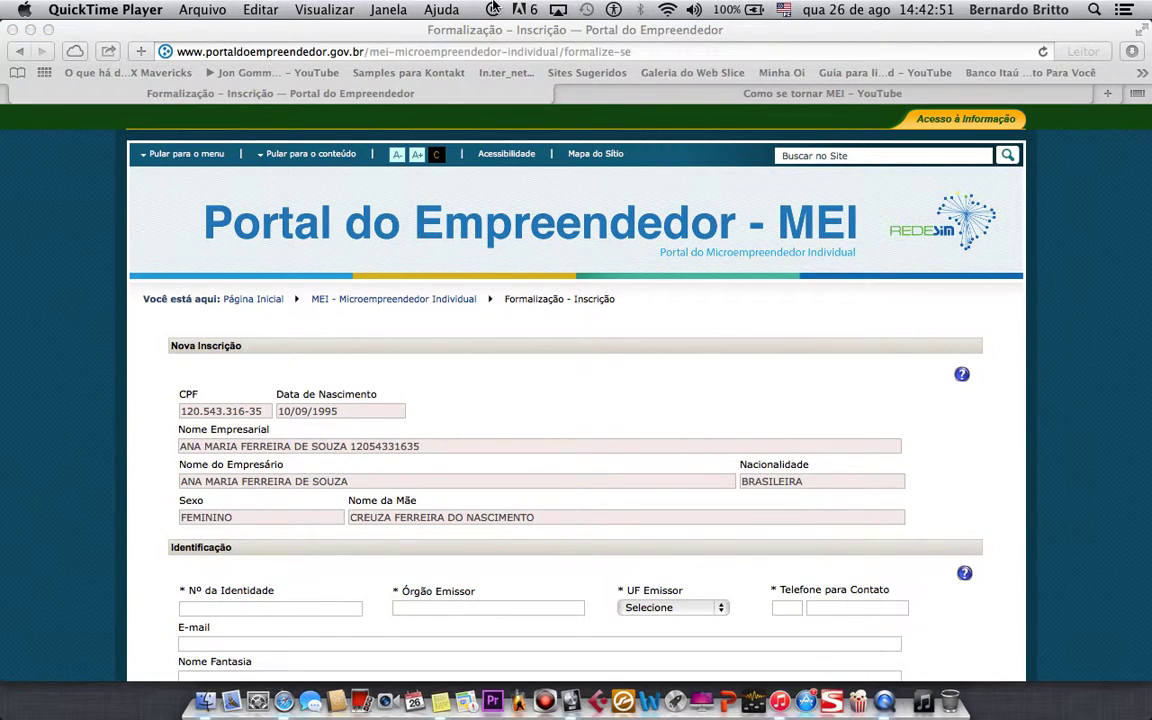